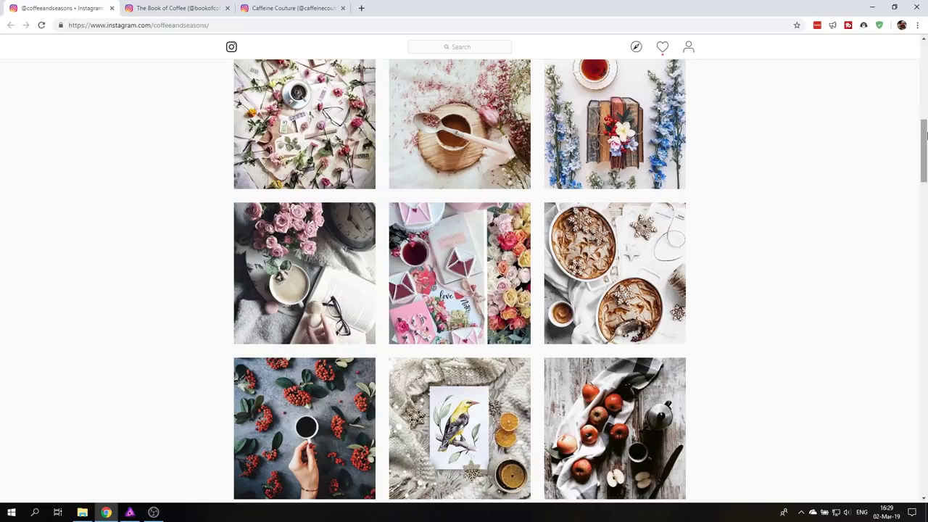
pyautogui.moveTo(925, 134); pyautogui.dragTo(925, 56)
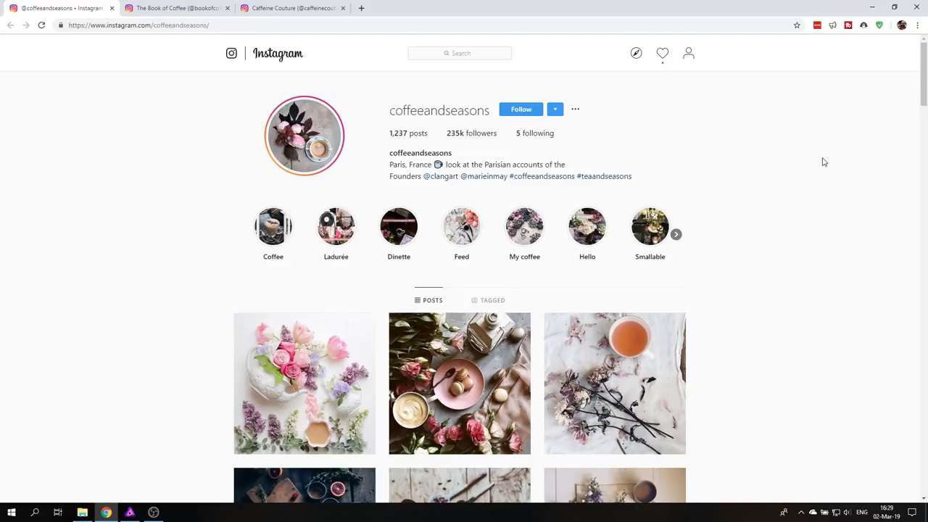
pyautogui.moveTo(924, 102)
pyautogui.mouseDown()
pyautogui.moveTo(925, 117)
pyautogui.moveTo(925, 87)
pyautogui.mouseUp()
pyautogui.moveTo(925, 88); pyautogui.dragTo(925, 136)
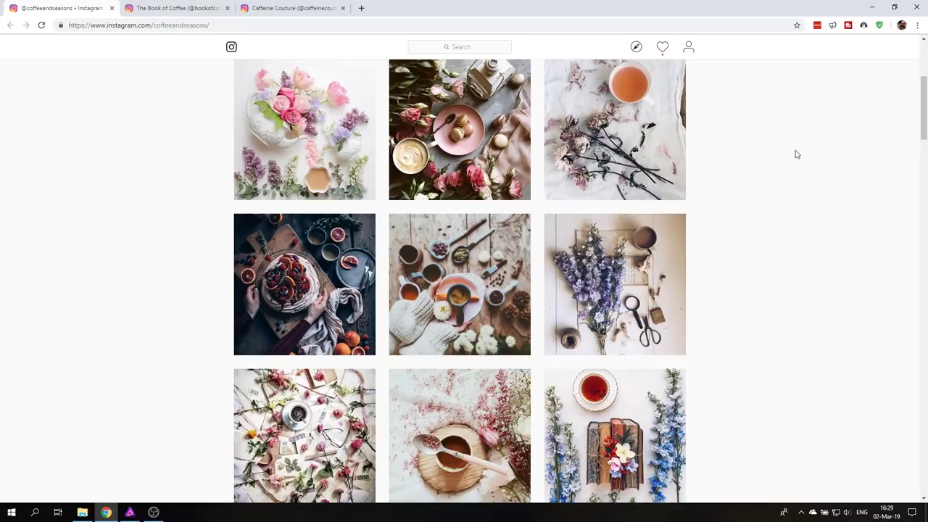
pyautogui.moveTo(923, 135); pyautogui.dragTo(923, 96)
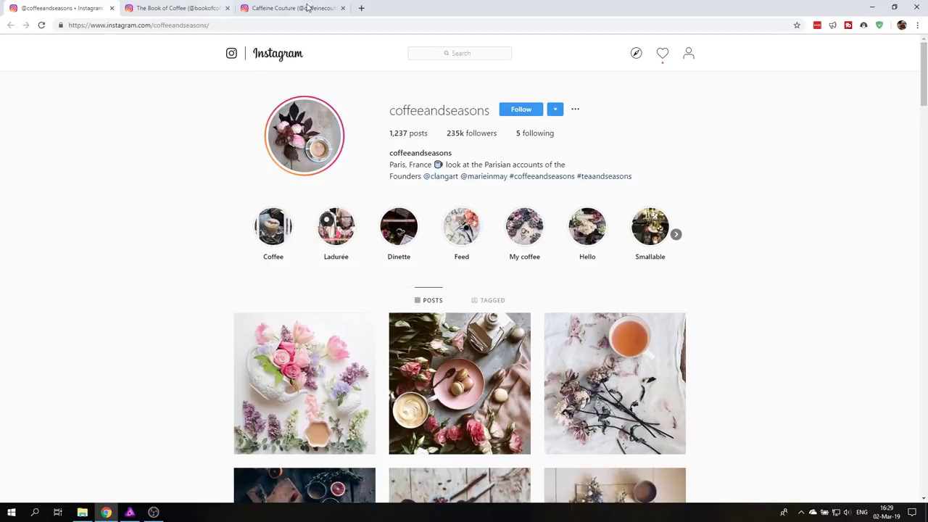
pyautogui.moveTo(926, 94); pyautogui.dragTo(926, 129)
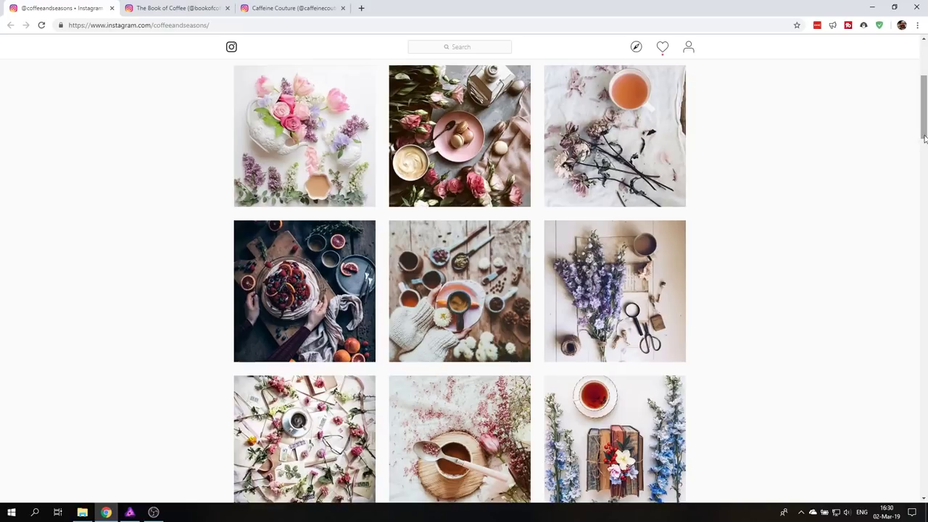
pyautogui.moveTo(924, 138); pyautogui.dragTo(915, 213)
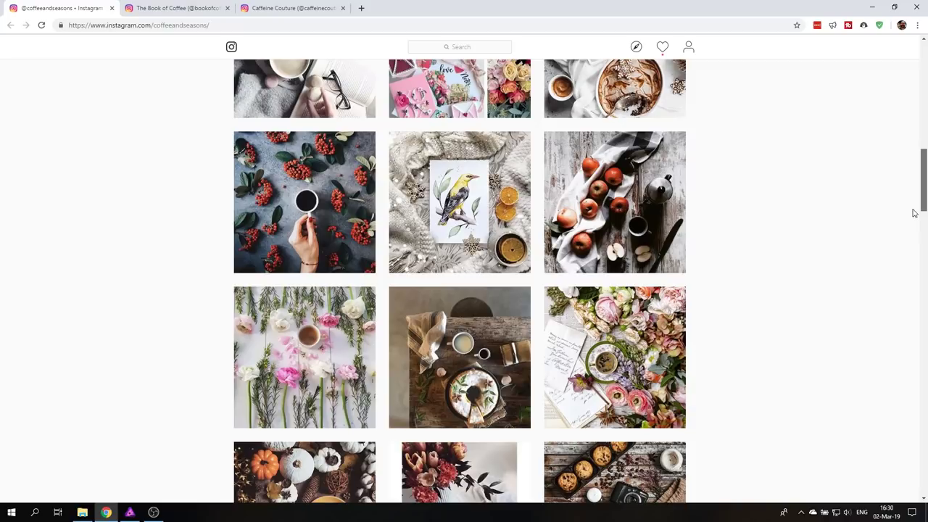
# - Open The Book of Coffee profile and scroll through its café photo grid
pyautogui.click(178, 8)
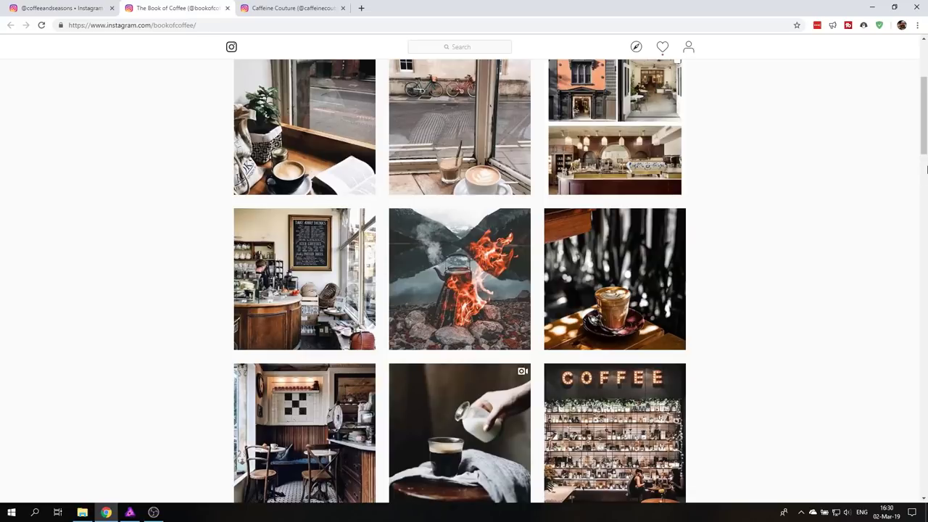
pyautogui.moveTo(925, 152); pyautogui.dragTo(922, 107)
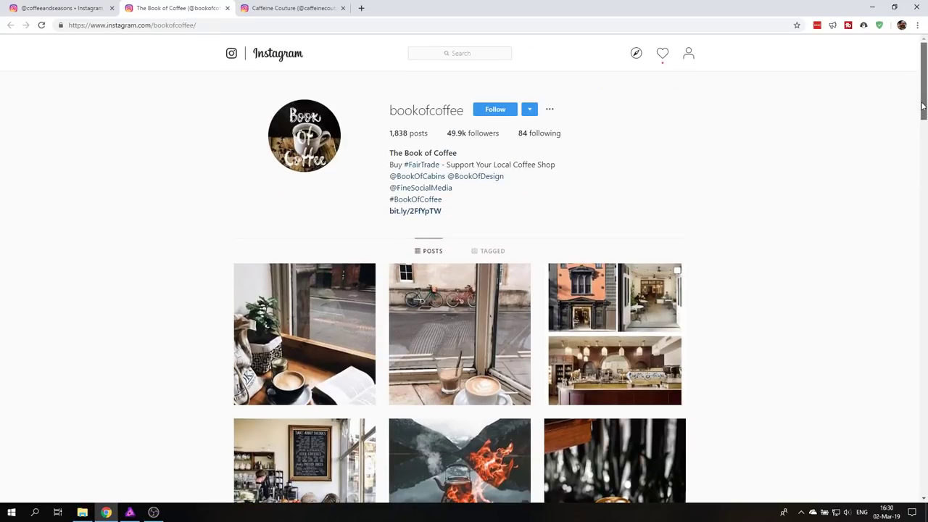
pyautogui.scroll(-3, 922, 123)
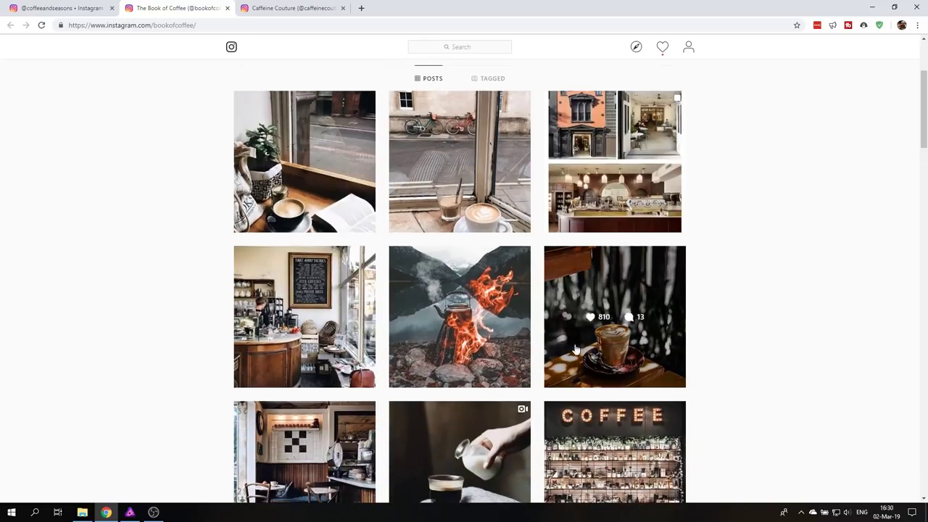
pyautogui.moveTo(924, 141); pyautogui.dragTo(924, 145)
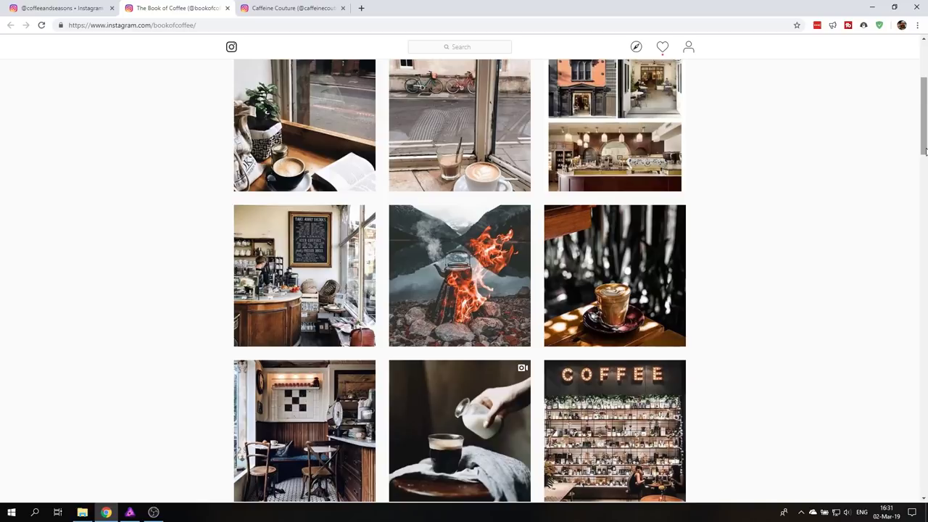
pyautogui.moveTo(925, 151); pyautogui.dragTo(918, 331)
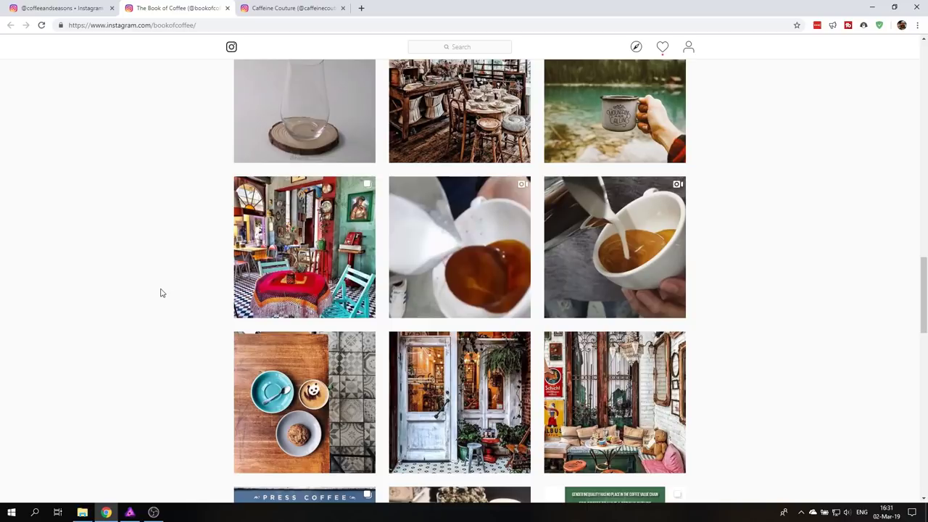
pyautogui.moveTo(925, 316)
pyautogui.mouseDown()
pyautogui.moveTo(921, 203)
pyautogui.moveTo(916, 303)
pyautogui.mouseUp()
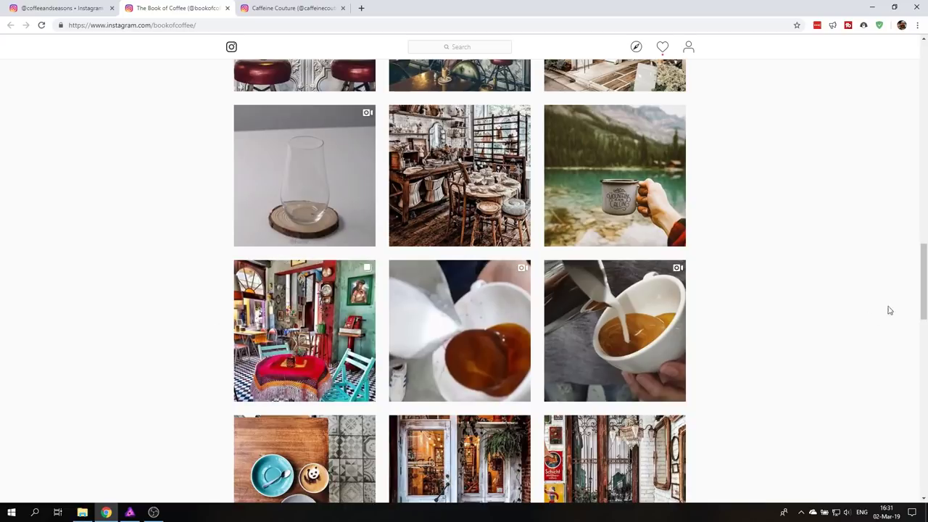
pyautogui.moveTo(924, 292); pyautogui.dragTo(925, 283)
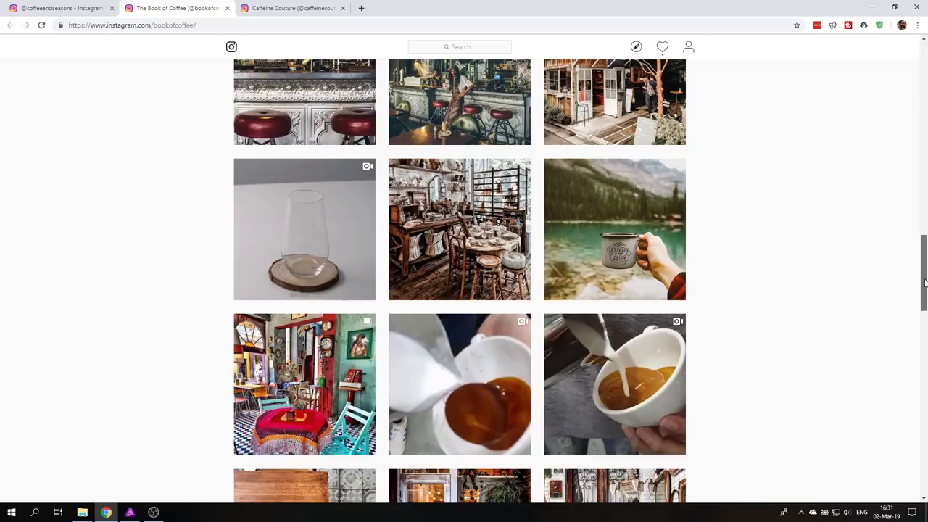
pyautogui.moveTo(925, 283); pyautogui.dragTo(896, 119)
# - Glance at Caffeine Couture, then return to The Book of Coffee and scroll its grid again
pyautogui.click(280, 8)
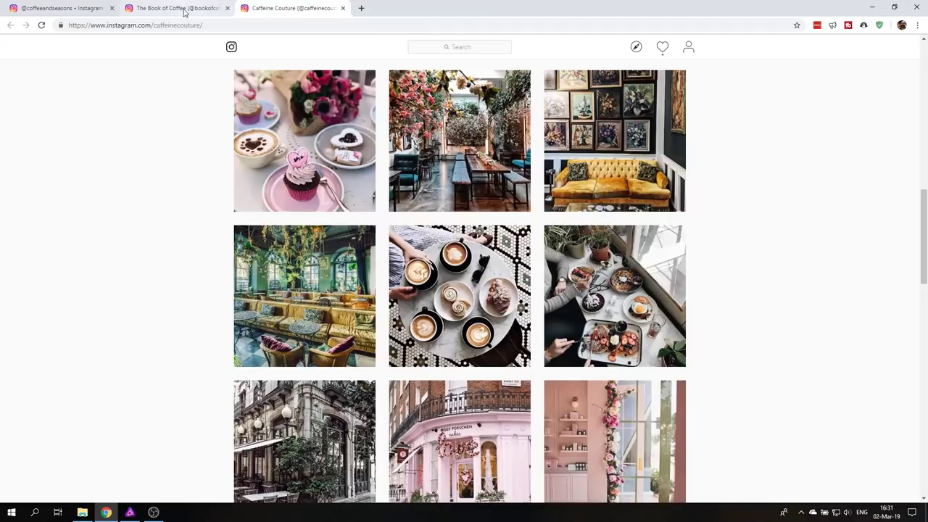
pyautogui.click(179, 12)
pyautogui.moveTo(925, 141); pyautogui.dragTo(925, 313)
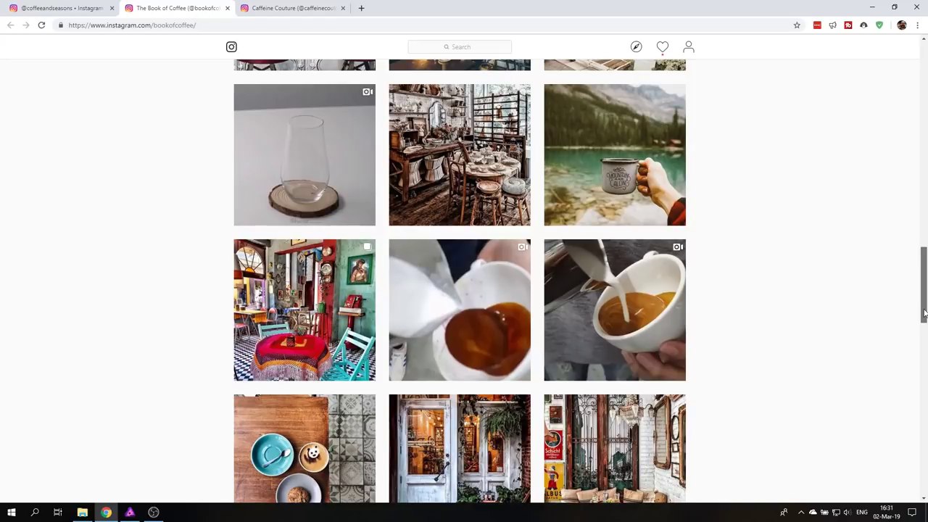
pyautogui.moveTo(924, 313); pyautogui.dragTo(914, 145)
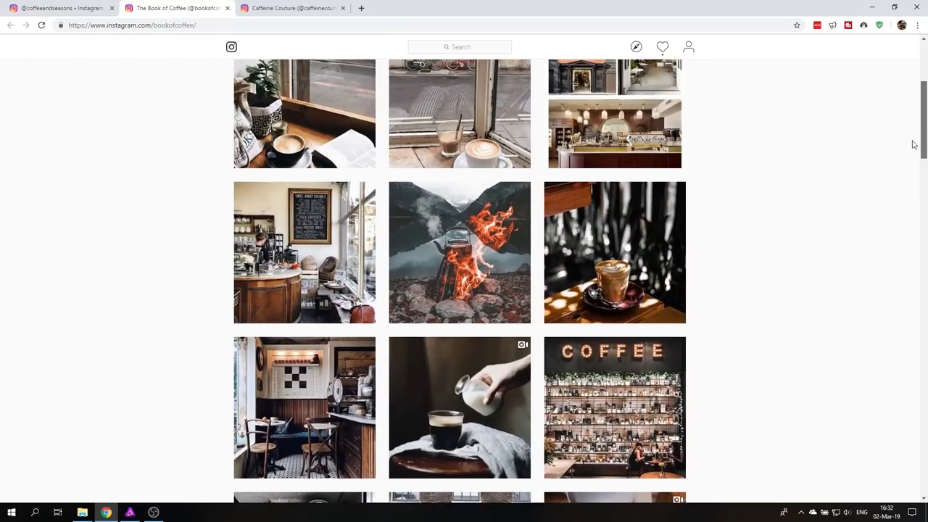
# - Scroll through Caffeine Couture's café photo grid, then bring Affinity Photo to the front
pyautogui.click(254, 9)
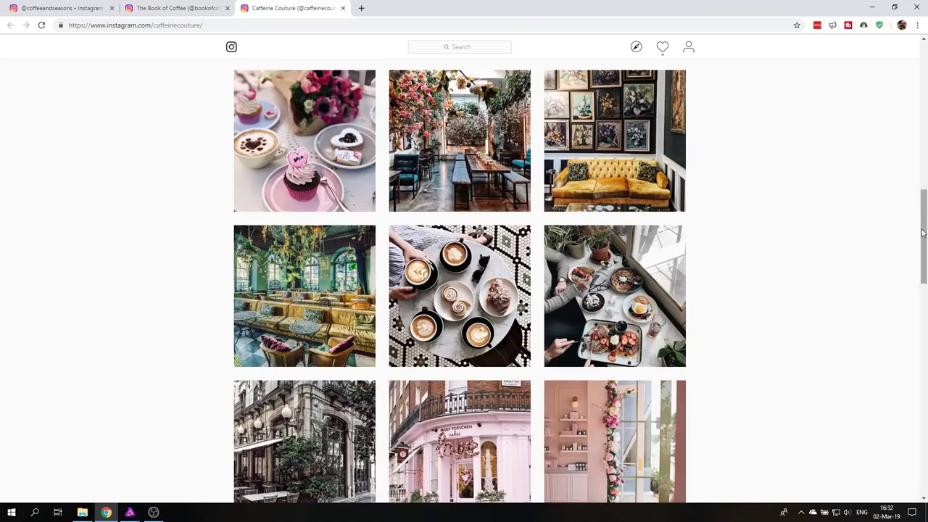
pyautogui.moveTo(920, 199); pyautogui.dragTo(916, 75)
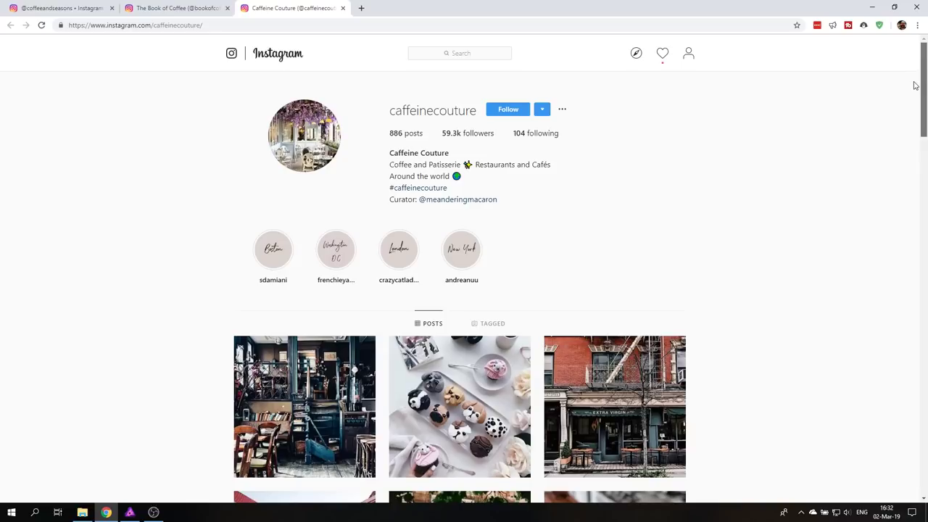
pyautogui.scroll(-4, 914, 86)
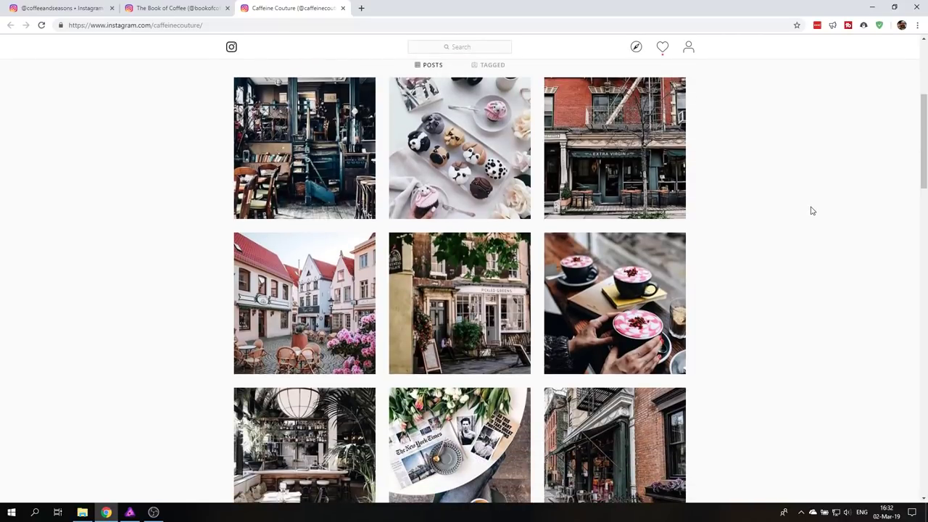
pyautogui.moveTo(923, 186); pyautogui.dragTo(908, 253)
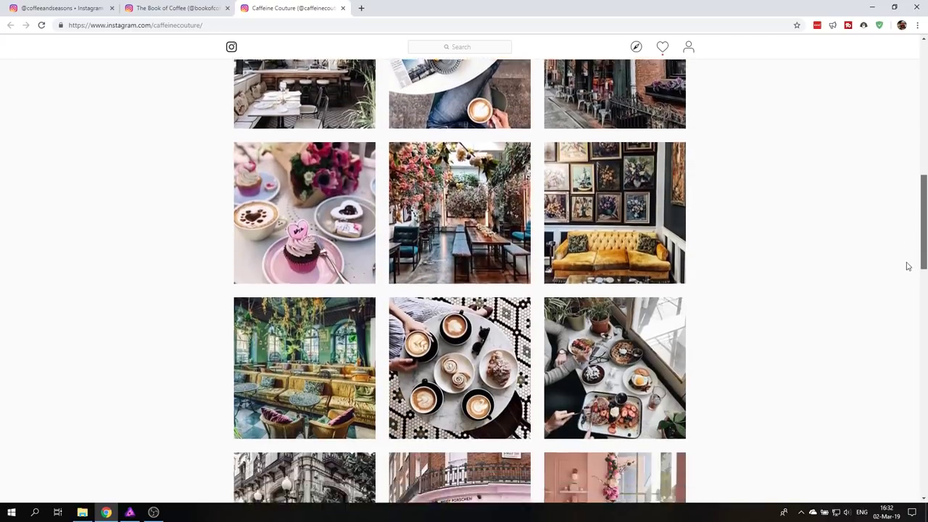
pyautogui.scroll(-1, 908, 267)
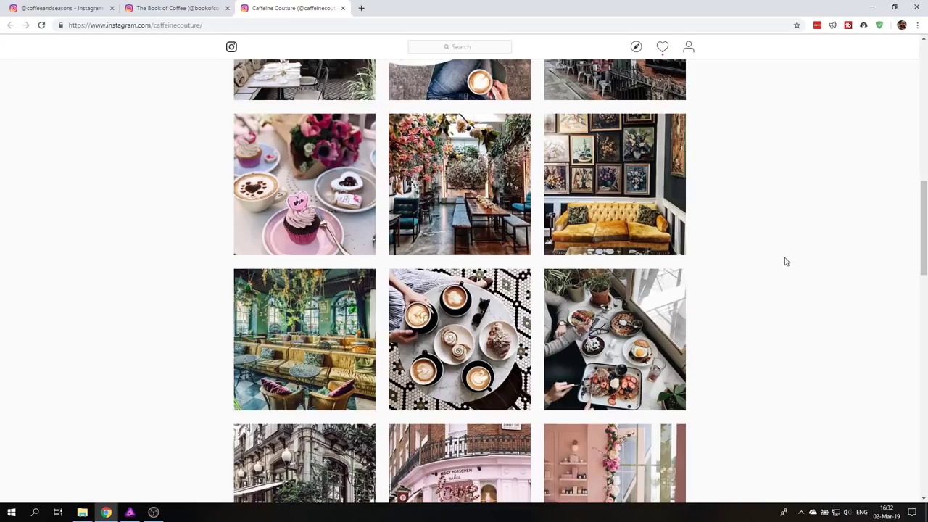
pyautogui.moveTo(923, 243); pyautogui.dragTo(918, 299)
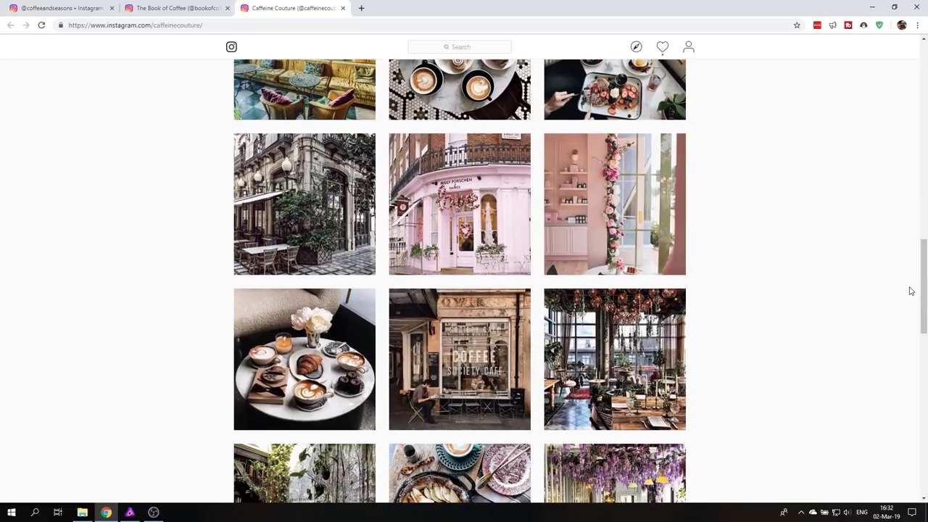
pyautogui.click(130, 512)
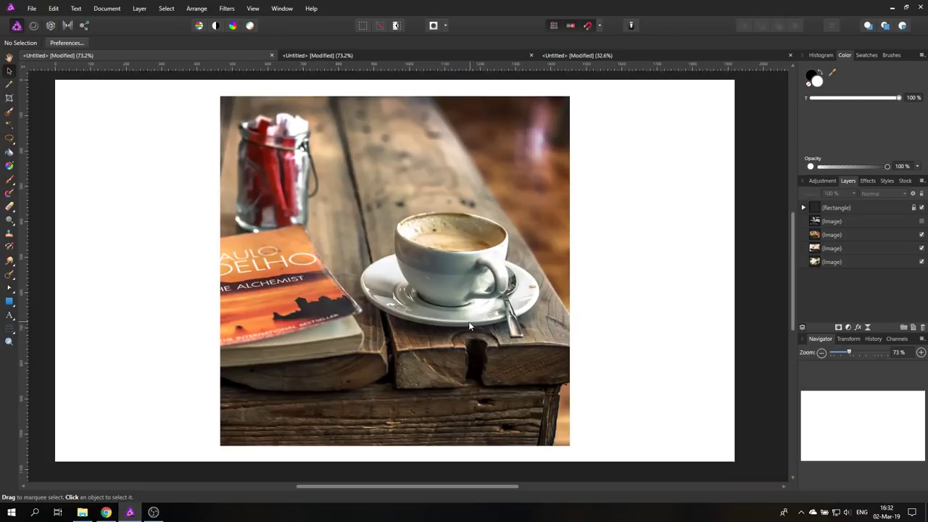
pyautogui.click(353, 55)
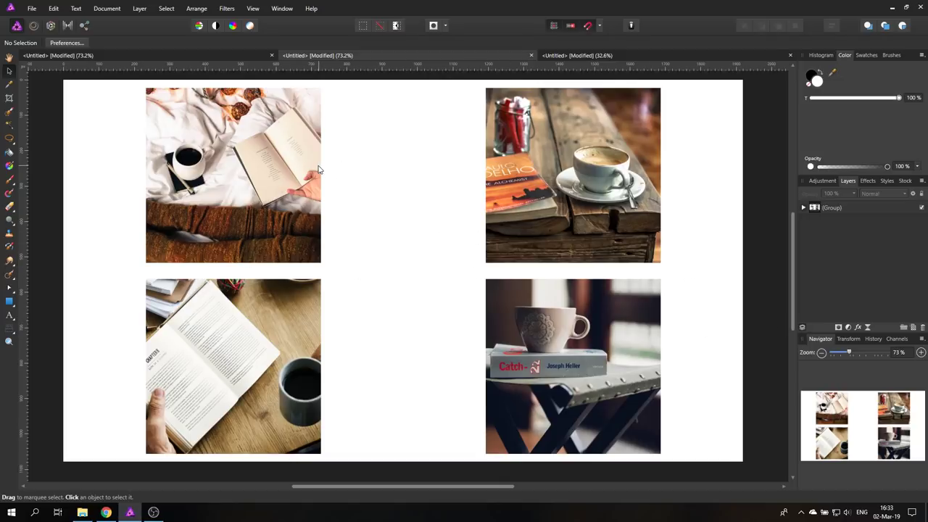
pyautogui.click(207, 56)
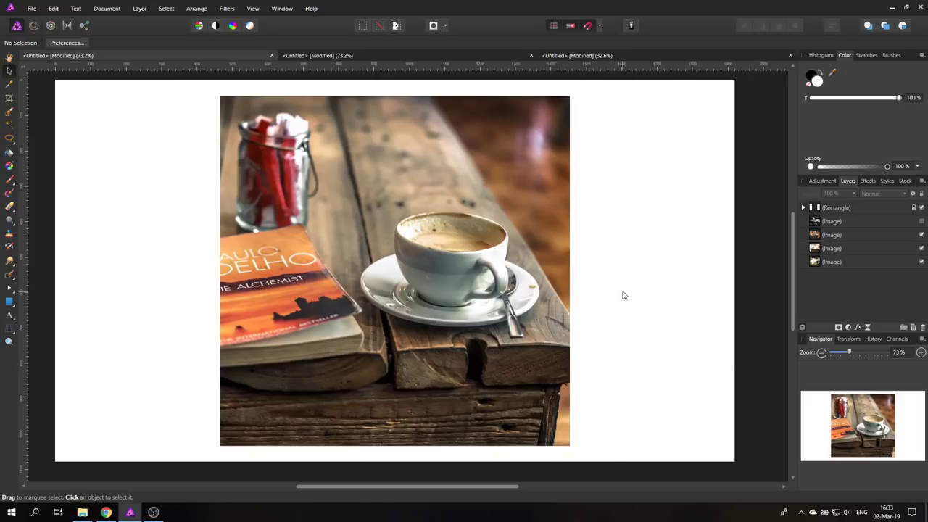
pyautogui.moveTo(491, 486); pyautogui.dragTo(747, 487)
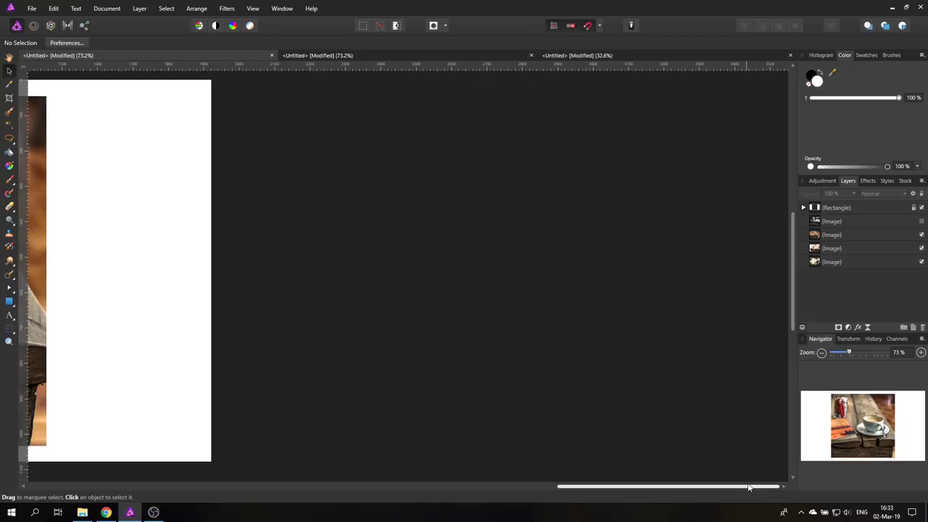
pyautogui.moveTo(748, 487); pyautogui.dragTo(482, 483)
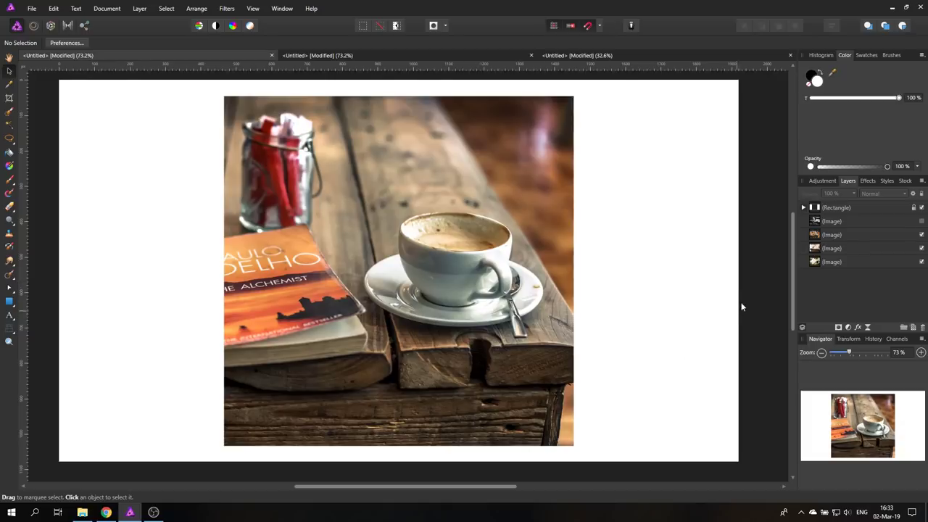
# - Scroll over the canvas to inspect the latte-and-paperback photo
pyautogui.scroll(1, 791, 321)
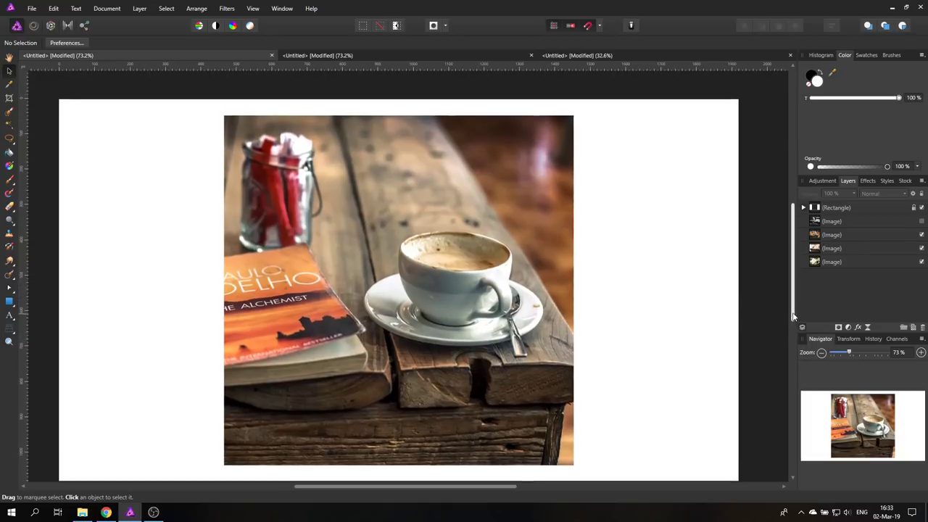
pyautogui.scroll(-1, 791, 322)
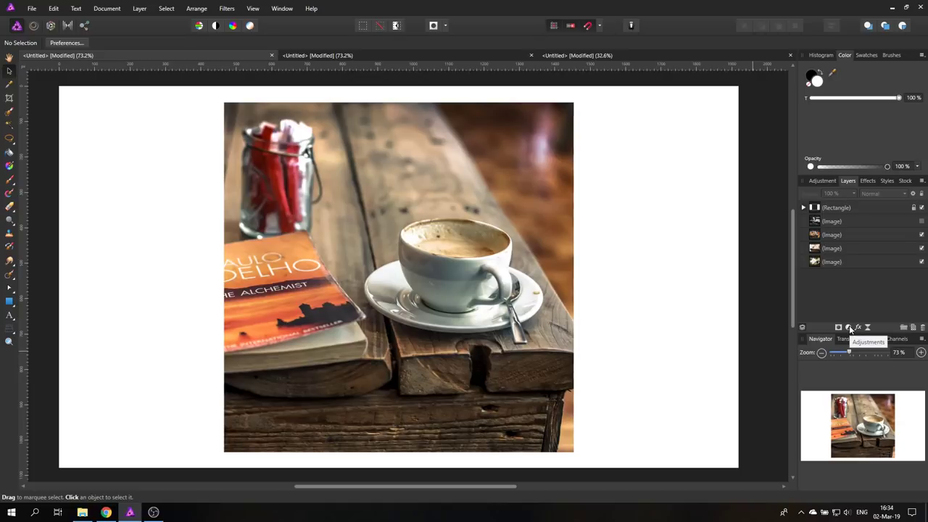
# - Add a Split Toning adjustment layer beneath the Rectangle layer
pyautogui.click(850, 329)
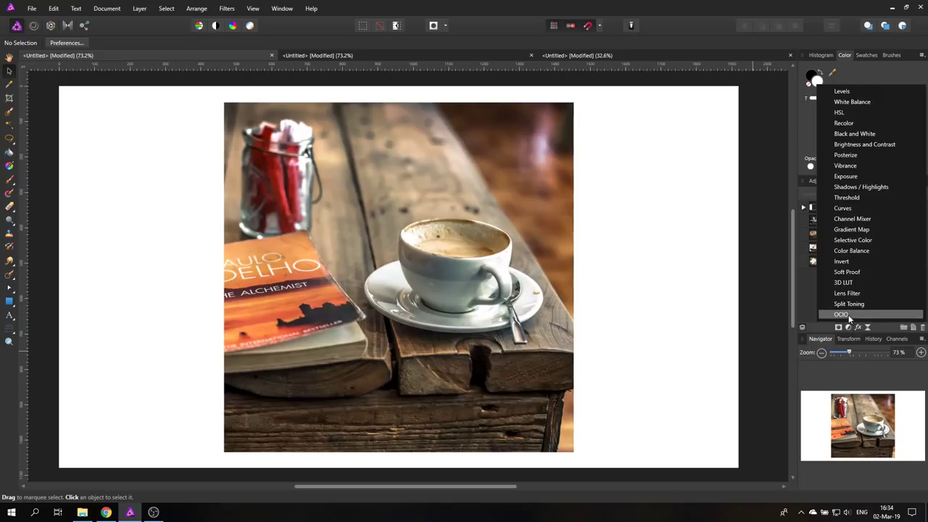
pyautogui.click(849, 304)
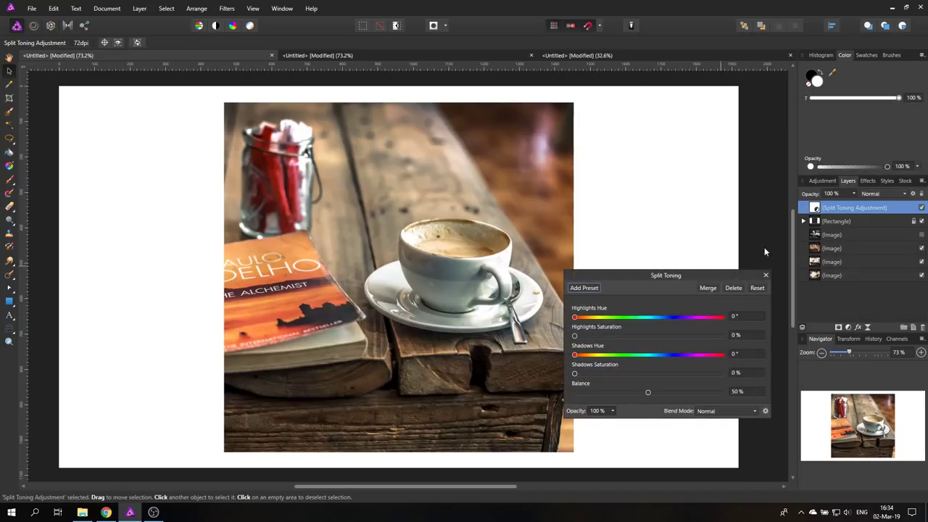
pyautogui.moveTo(814, 229); pyautogui.dragTo(814, 230)
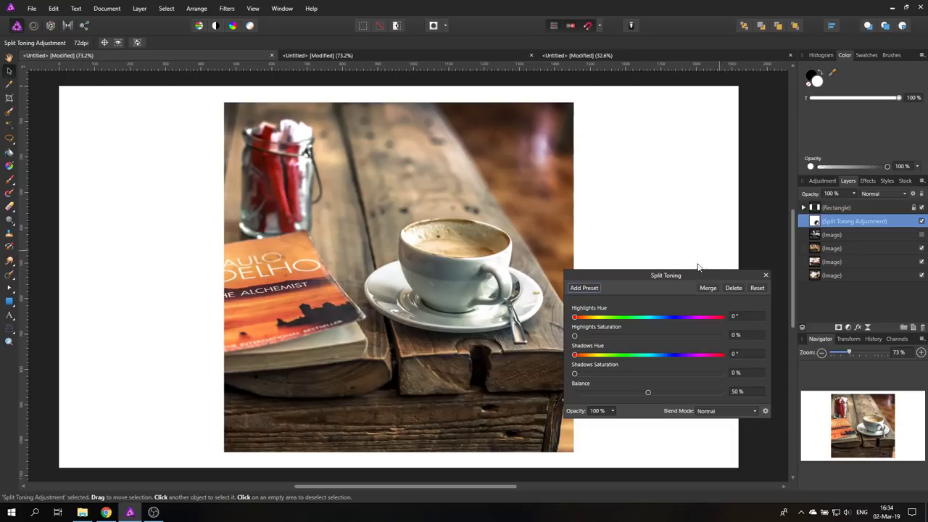
pyautogui.moveTo(690, 274); pyautogui.dragTo(713, 206)
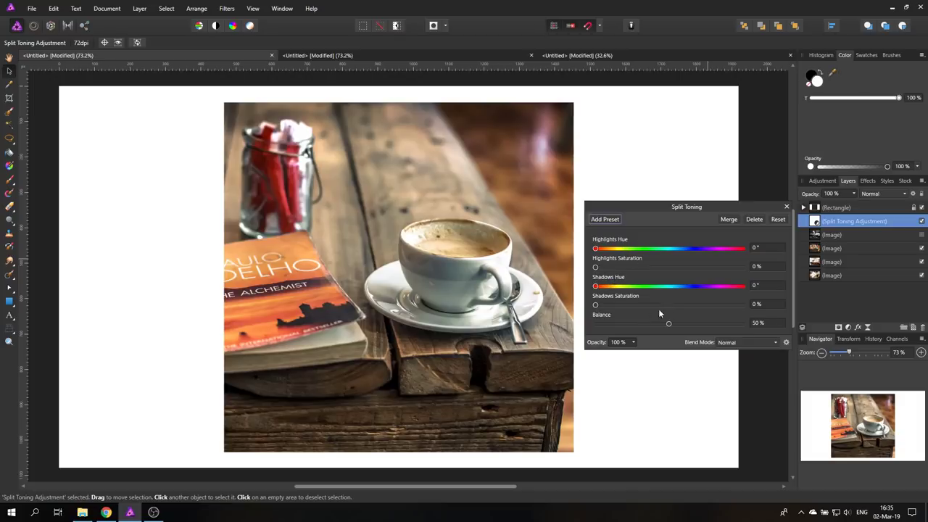
# - Tint highlights and shadows orange at 24.8°, with 15% highlight and 23% shadow saturation
pyautogui.moveTo(596, 248); pyautogui.dragTo(606, 250)
pyautogui.moveTo(595, 286); pyautogui.dragTo(622, 269)
pyautogui.moveTo(596, 304); pyautogui.dragTo(635, 306)
pyautogui.moveTo(622, 267); pyautogui.dragTo(610, 268)
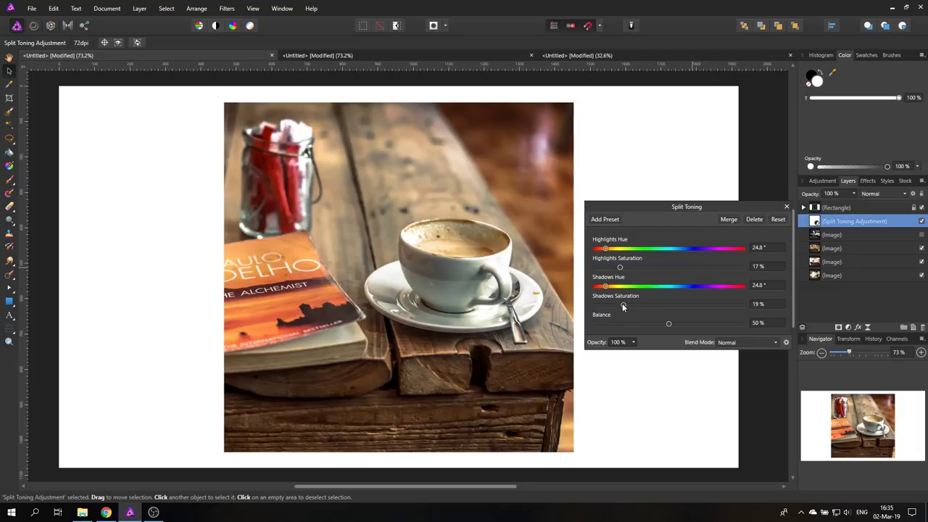
pyautogui.moveTo(622, 306); pyautogui.dragTo(629, 305)
pyautogui.moveTo(619, 267); pyautogui.dragTo(619, 269)
pyautogui.click(785, 207)
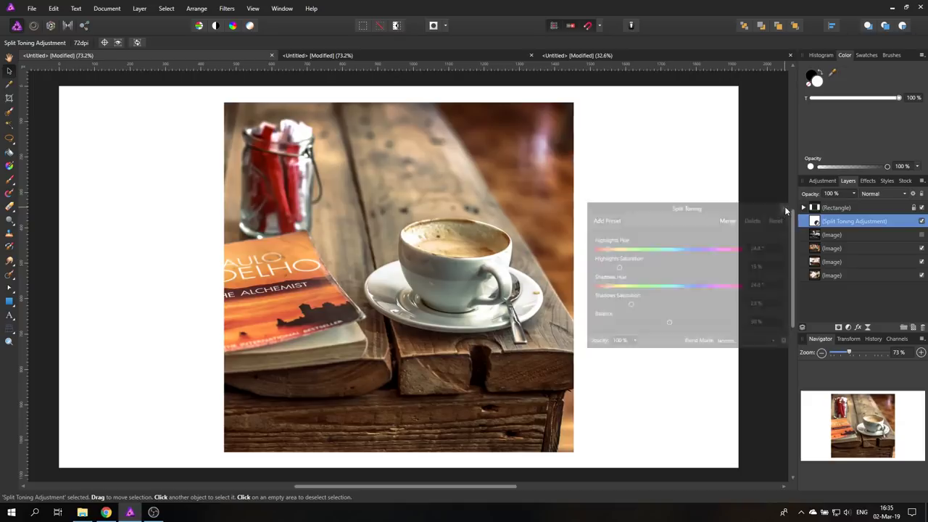
# - Add a Curves adjustment above Split Toning and raise the Master curve's midtones and upper section
pyautogui.click(849, 327)
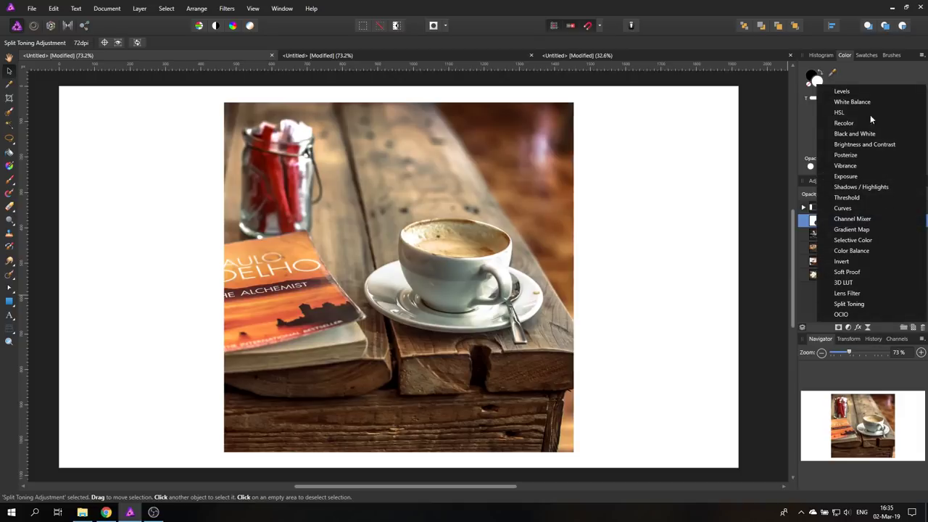
pyautogui.click(843, 209)
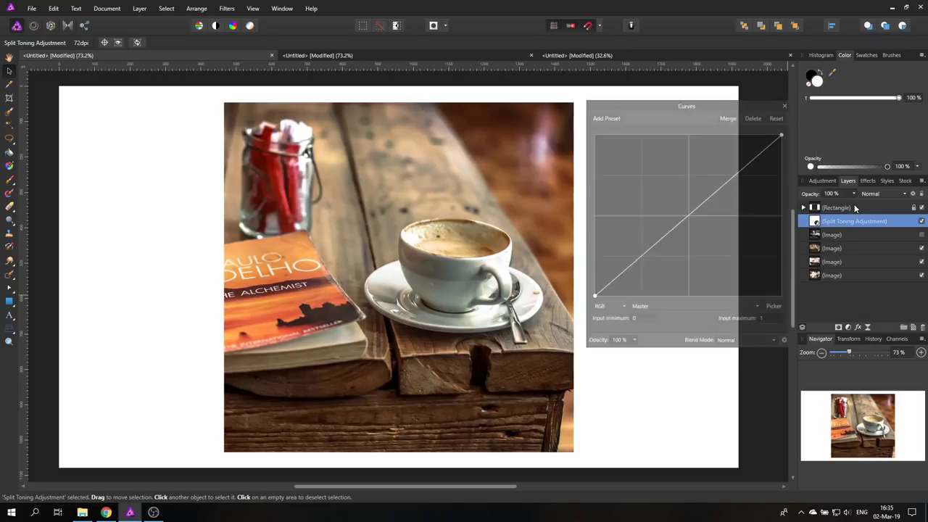
pyautogui.moveTo(692, 103); pyautogui.dragTo(647, 170)
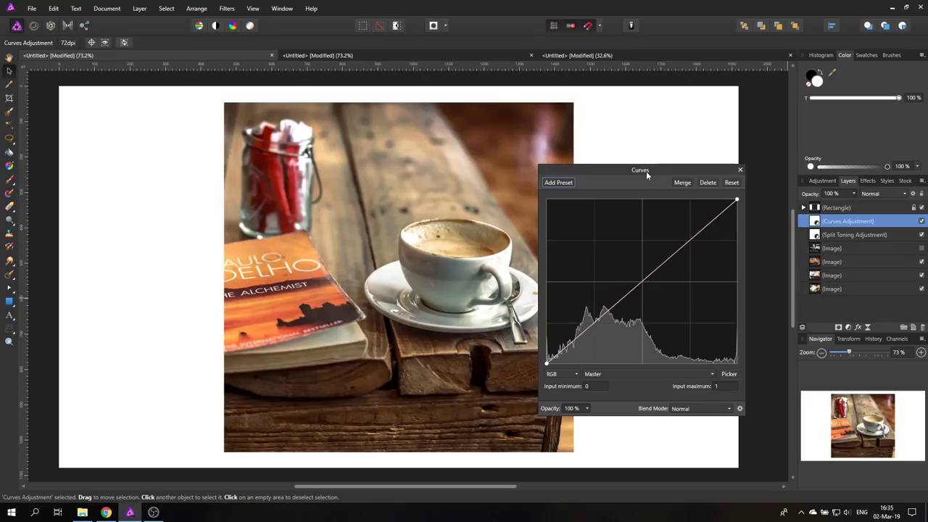
pyautogui.moveTo(645, 171); pyautogui.dragTo(661, 182)
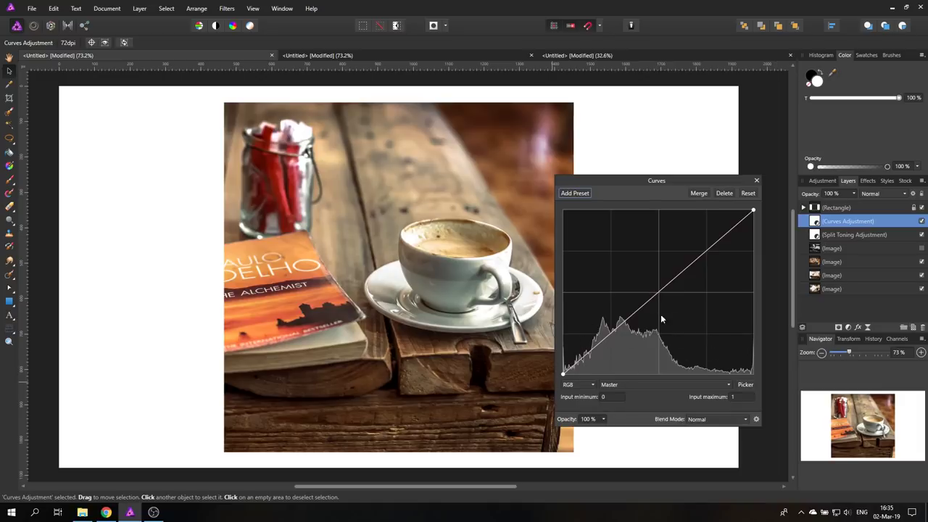
pyautogui.moveTo(658, 292)
pyautogui.mouseDown()
pyautogui.moveTo(634, 256)
pyautogui.moveTo(679, 314)
pyautogui.moveTo(658, 288)
pyautogui.mouseUp()
pyautogui.moveTo(701, 254)
pyautogui.mouseDown()
pyautogui.moveTo(718, 269)
pyautogui.moveTo(693, 233)
pyautogui.moveTo(658, 291)
pyautogui.mouseUp()
# - Lift the Curves black point for faded shadows and bend the Red channel curve
pyautogui.moveTo(562, 373); pyautogui.dragTo(558, 365)
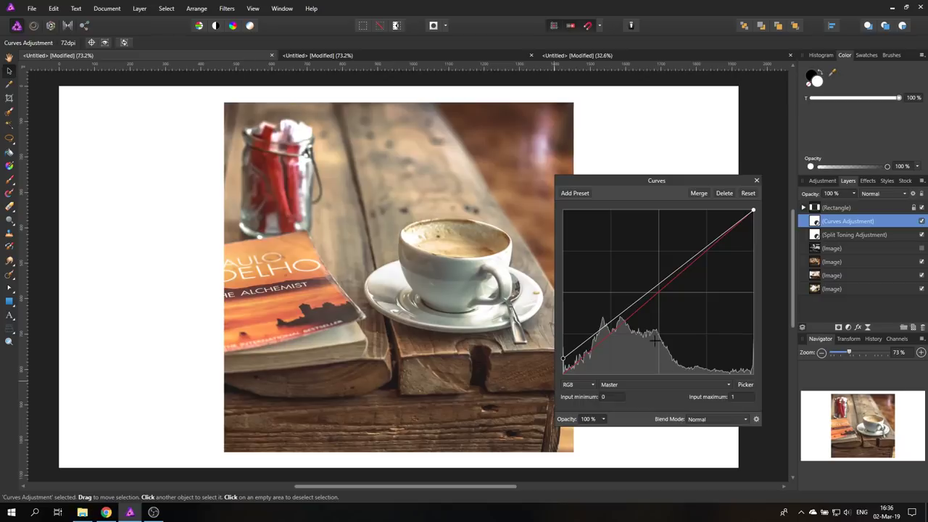
pyautogui.click(664, 385)
pyautogui.click(629, 405)
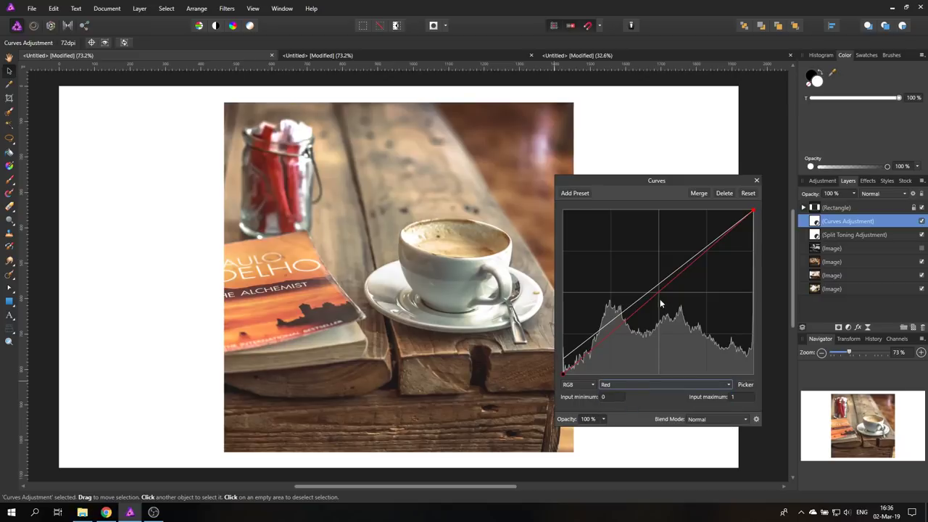
pyautogui.moveTo(656, 294); pyautogui.dragTo(654, 293)
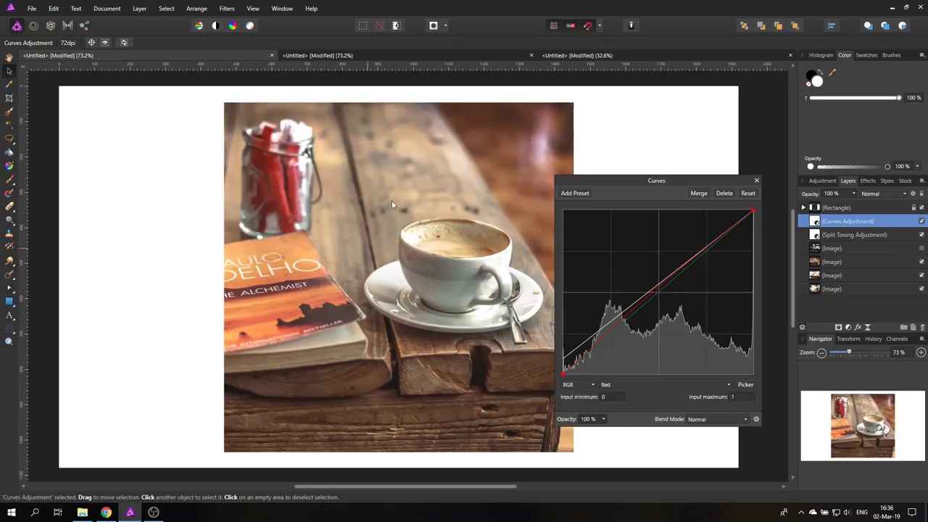
pyautogui.moveTo(628, 182); pyautogui.dragTo(605, 188)
# - Add an HSL Shift adjustment above Curves, testing Saturation Shift and resetting it to 0%
pyautogui.click(735, 190)
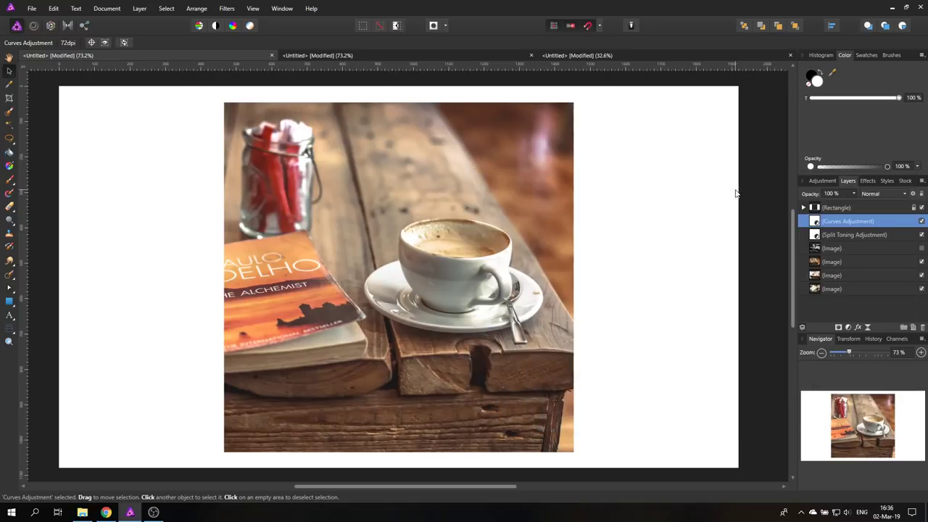
pyautogui.click(849, 328)
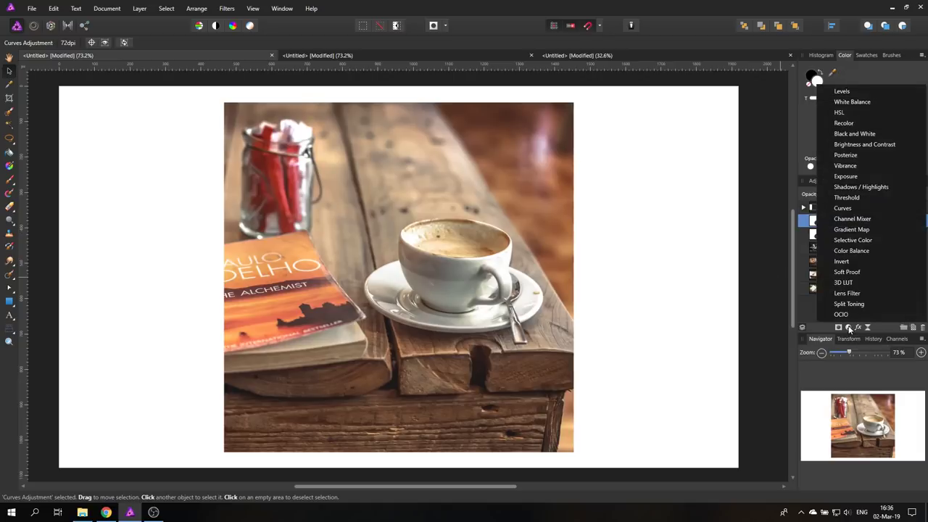
pyautogui.click(856, 114)
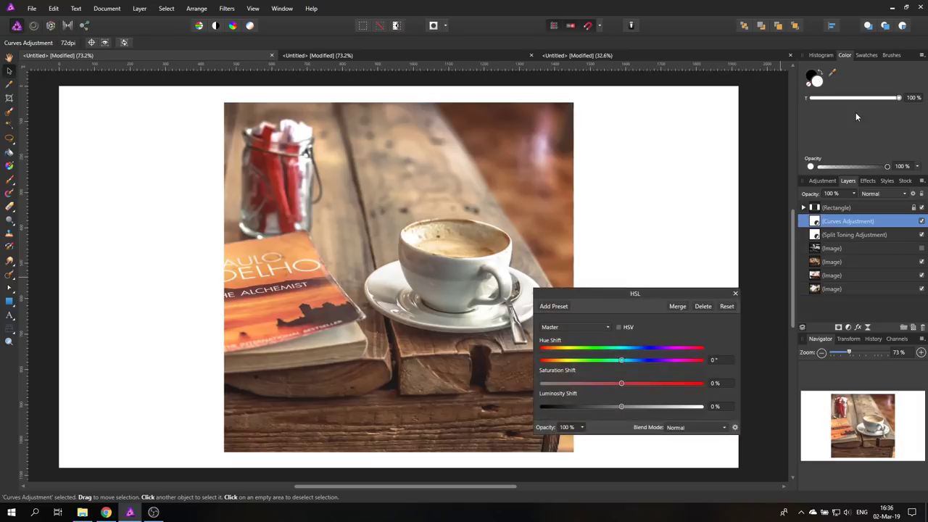
pyautogui.moveTo(613, 292); pyautogui.dragTo(663, 243)
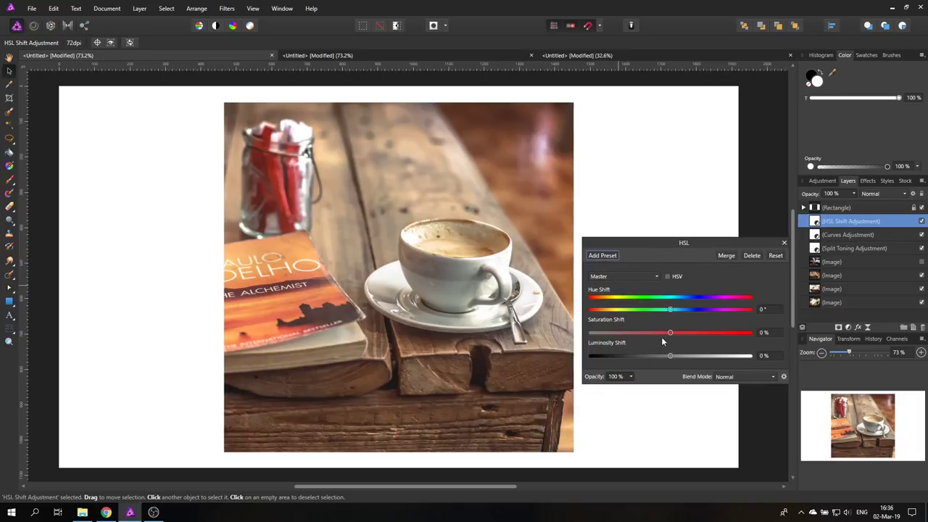
pyautogui.moveTo(671, 331)
pyautogui.mouseDown()
pyautogui.moveTo(582, 336)
pyautogui.moveTo(798, 336)
pyautogui.moveTo(656, 334)
pyautogui.moveTo(686, 333)
pyautogui.moveTo(657, 334)
pyautogui.moveTo(665, 334)
pyautogui.mouseUp()
pyautogui.click(766, 332)
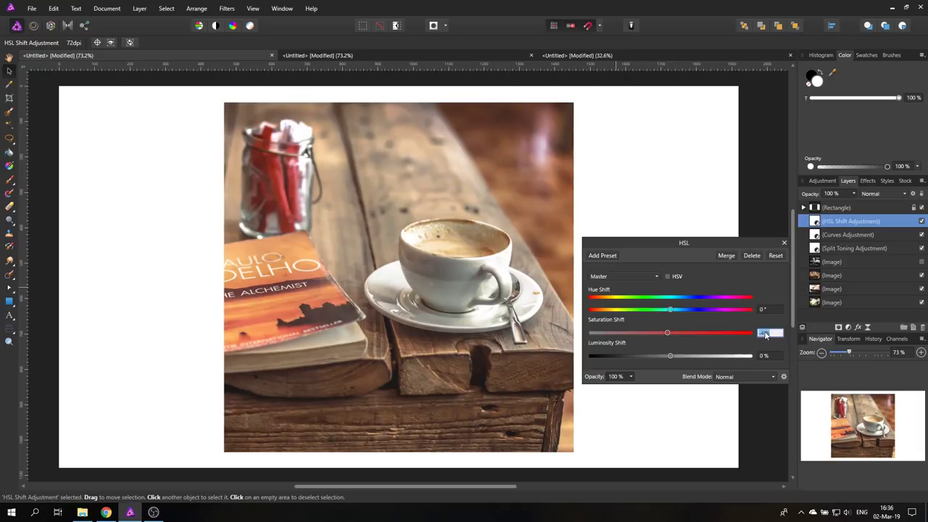
pyautogui.write('0')
pyautogui.click(784, 243)
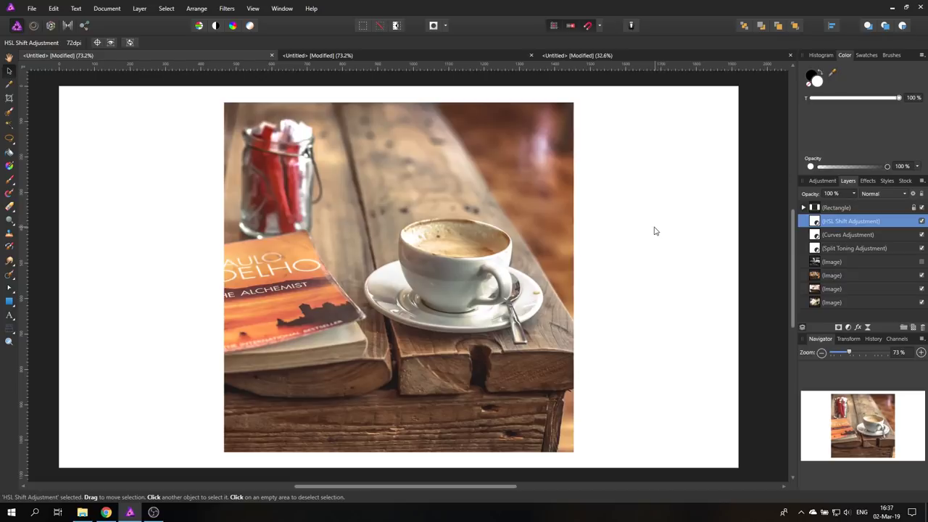
# - Draw a square rectangle on the page and zoom out to see the whole document
pyautogui.click(8, 302)
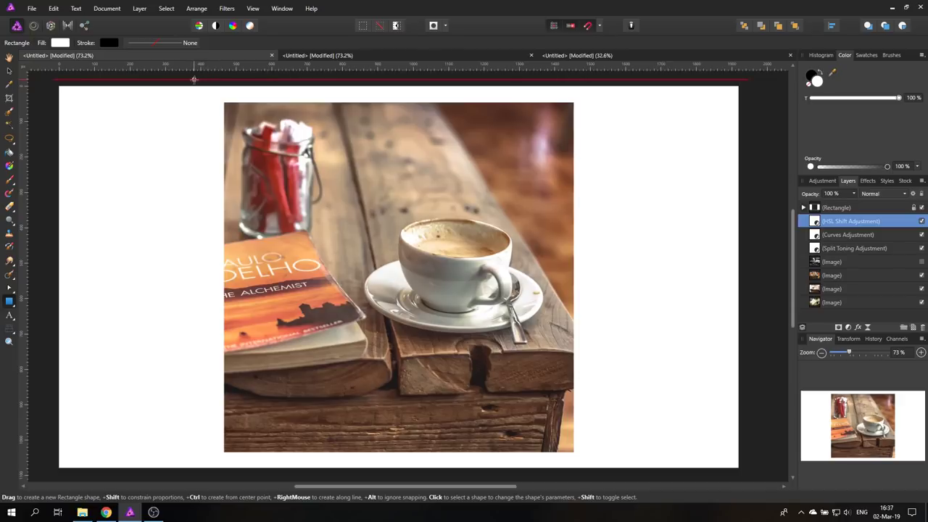
pyautogui.moveTo(194, 80); pyautogui.dragTo(601, 461)
pyautogui.press('z')
pyautogui.keyDown('alt'); pyautogui.click(274, 293); pyautogui.keyUp('alt')
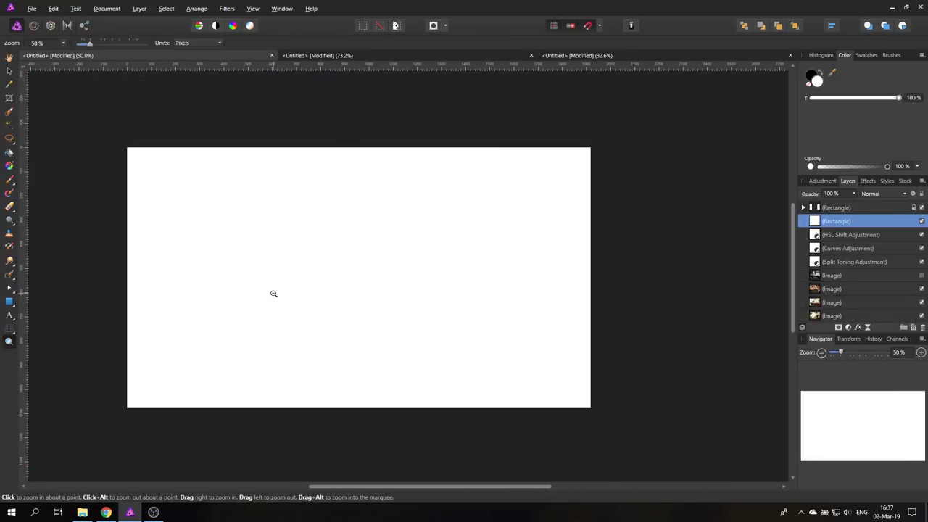
pyautogui.keyDown('alt'); pyautogui.click(273, 293); pyautogui.keyUp('alt')
pyautogui.keyDown('alt'); pyautogui.click(273, 292); pyautogui.keyUp('alt')
# - Enlarge the square to about 3271 px and nudge it into position
pyautogui.click(9, 70)
pyautogui.moveTo(358, 232); pyautogui.dragTo(550, 74)
pyautogui.moveTo(454, 145); pyautogui.dragTo(368, 251)
pyautogui.moveTo(448, 164); pyautogui.dragTo(492, 127)
pyautogui.moveTo(439, 193)
pyautogui.mouseDown()
pyautogui.moveTo(418, 189)
pyautogui.moveTo(429, 187)
pyautogui.mouseUp()
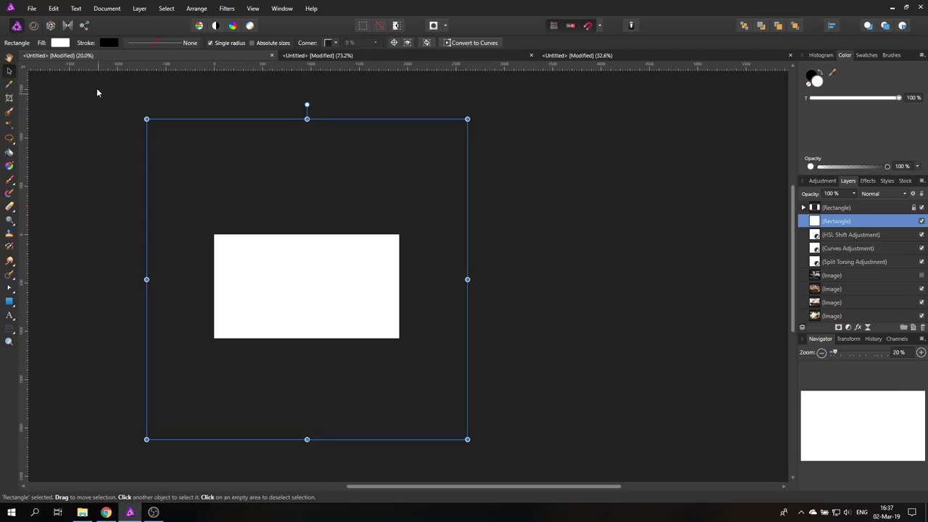
# - Change the rectangle's fill to a gradient with light peach-orange colour stops
pyautogui.click(58, 46)
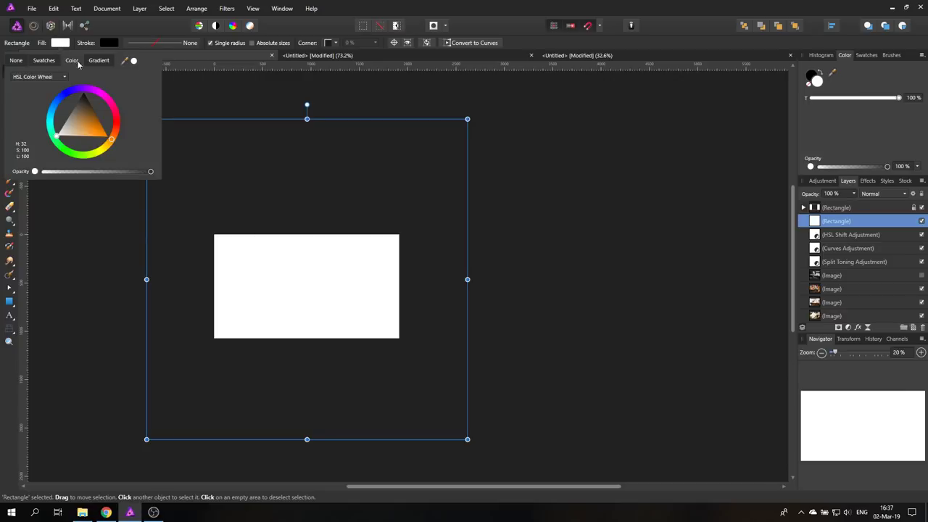
pyautogui.click(100, 60)
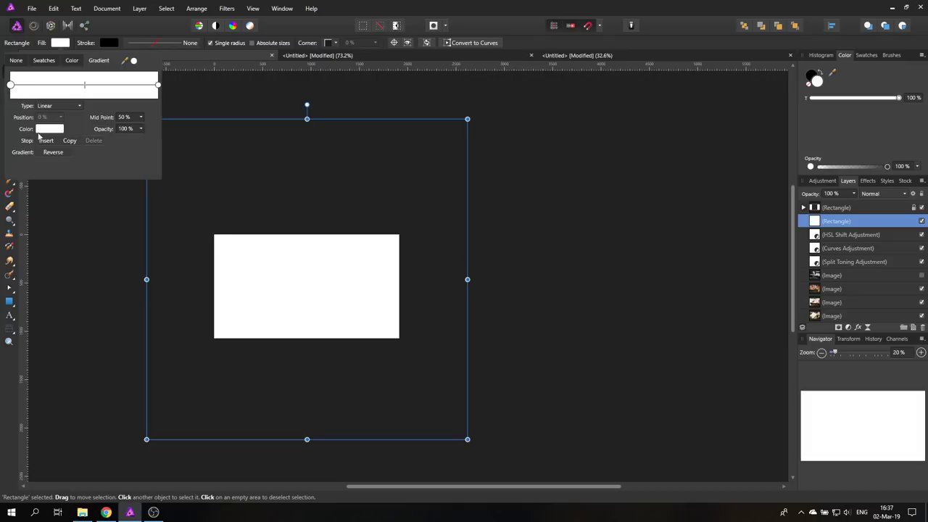
pyautogui.click(49, 130)
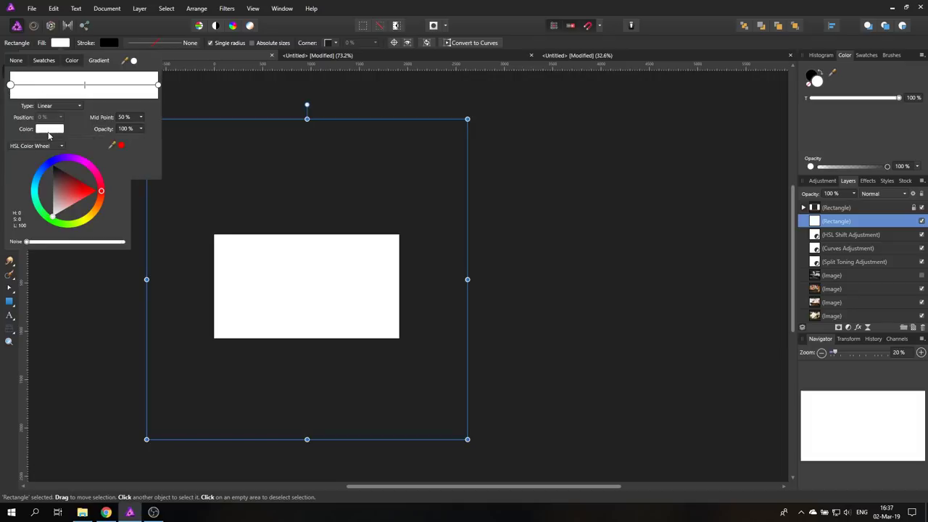
pyautogui.click(102, 203)
pyautogui.moveTo(102, 206); pyautogui.dragTo(81, 215)
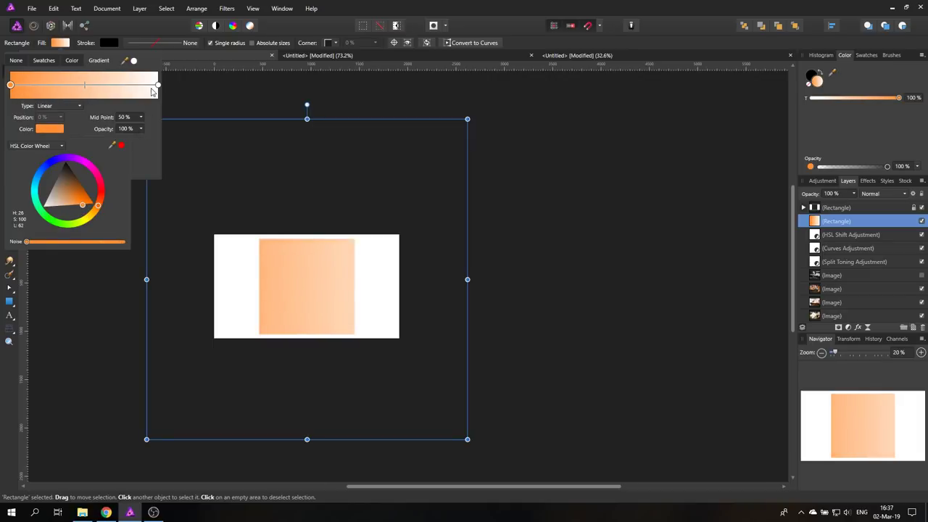
pyautogui.click(158, 86)
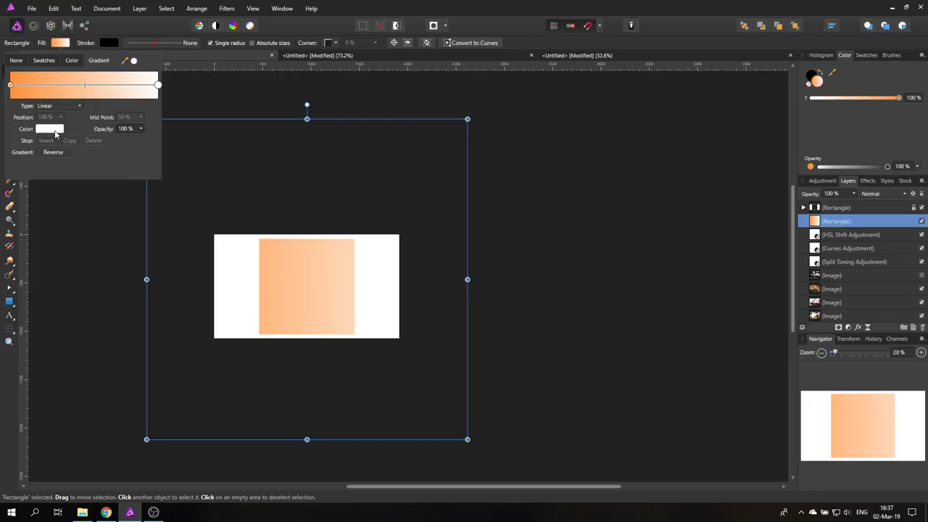
pyautogui.click(57, 131)
pyautogui.moveTo(94, 216); pyautogui.dragTo(101, 216)
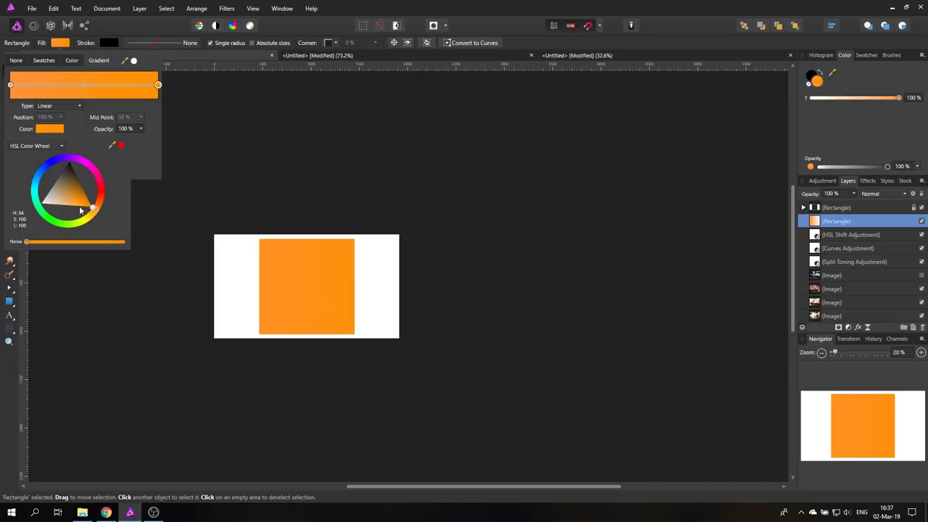
pyautogui.click(72, 208)
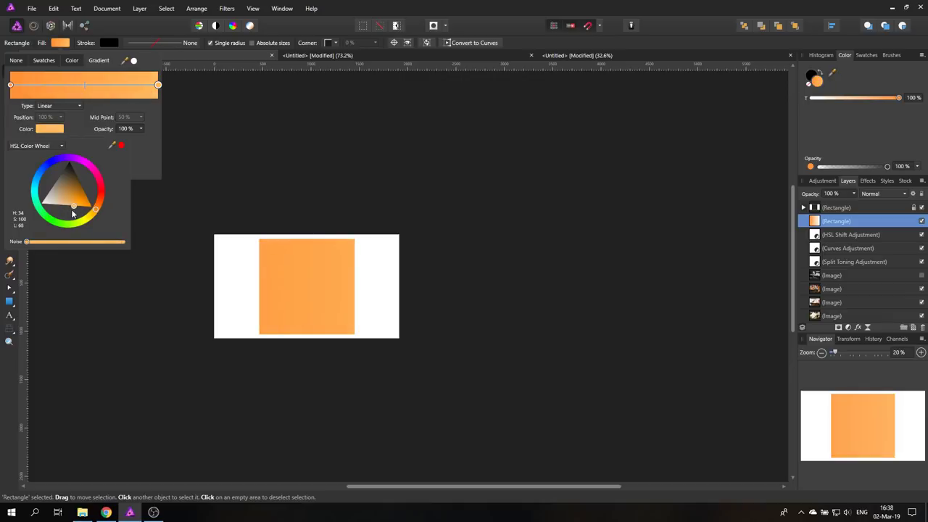
# - Fade the gradient's right stop to 0% opacity and make the gradient Radial
pyautogui.click(140, 129)
pyautogui.moveTo(140, 139); pyautogui.dragTo(57, 145)
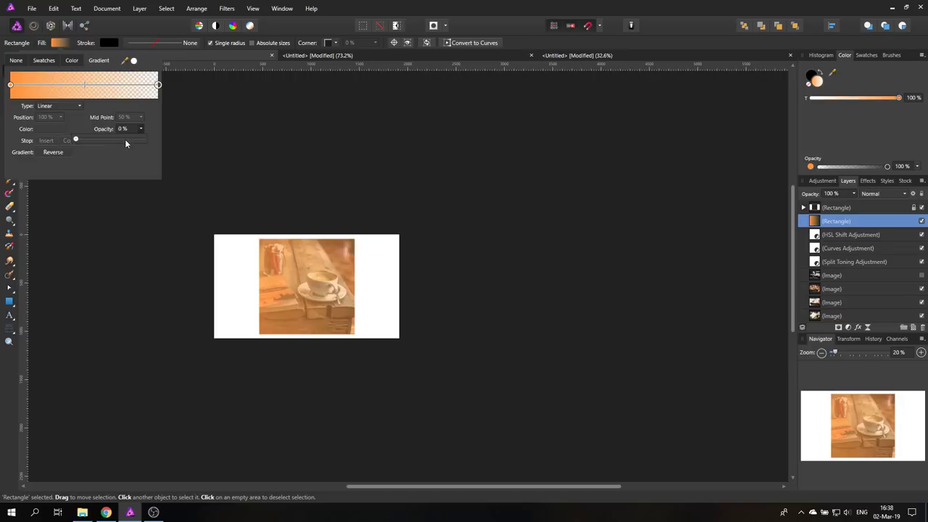
pyautogui.moveTo(128, 141); pyautogui.dragTo(150, 143)
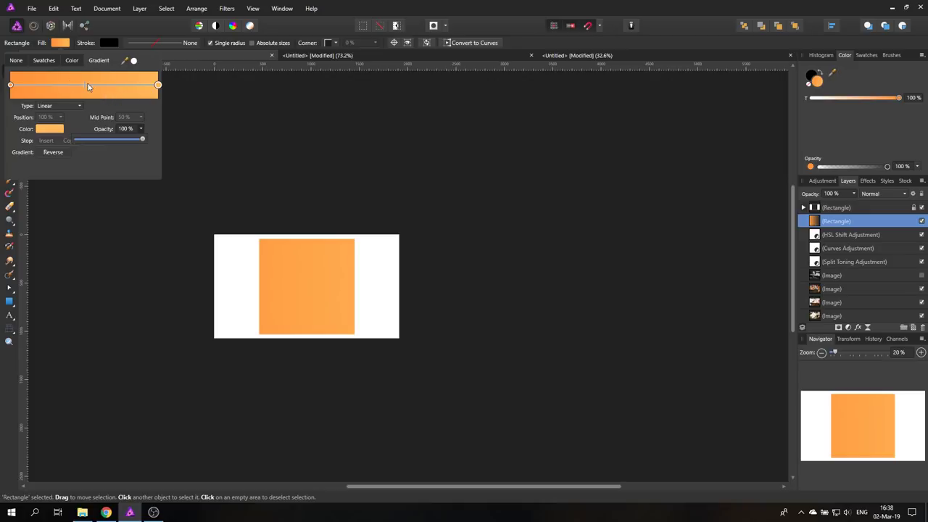
pyautogui.click(154, 88)
pyautogui.moveTo(142, 139); pyautogui.dragTo(61, 142)
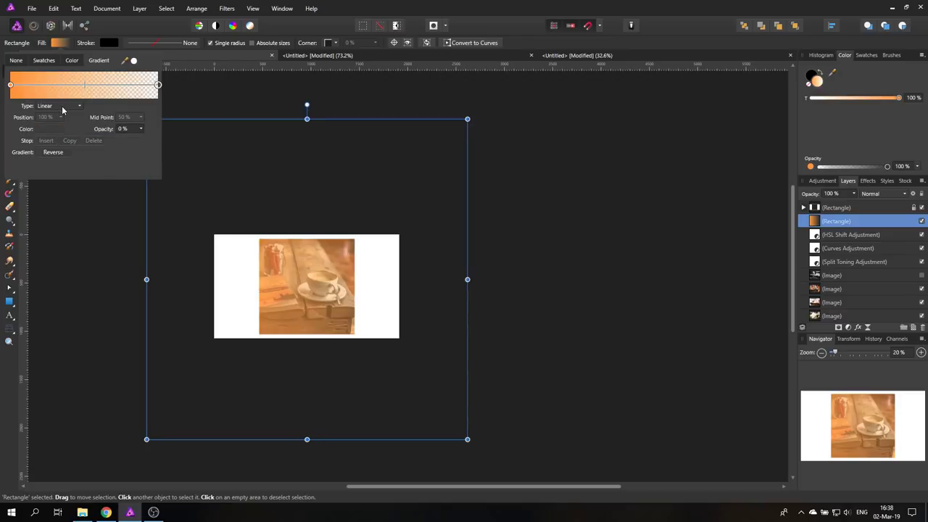
pyautogui.click(61, 106)
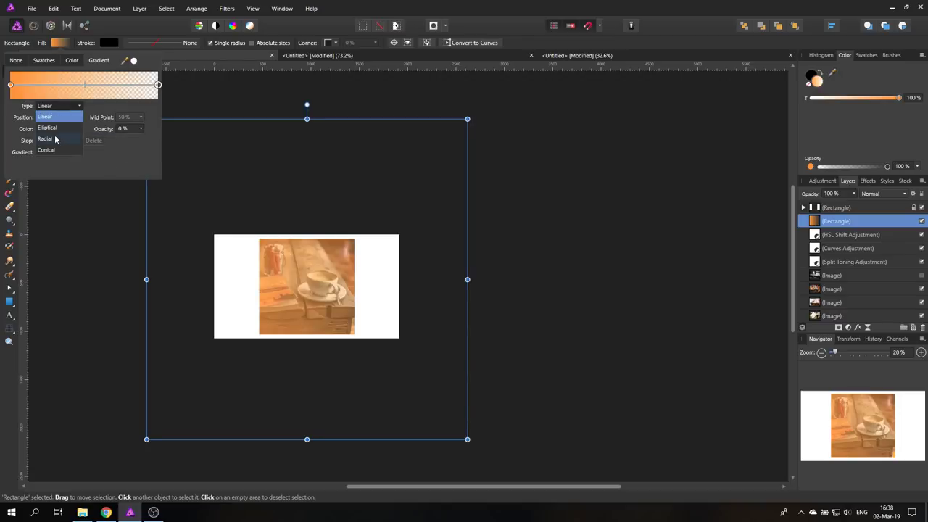
pyautogui.click(47, 139)
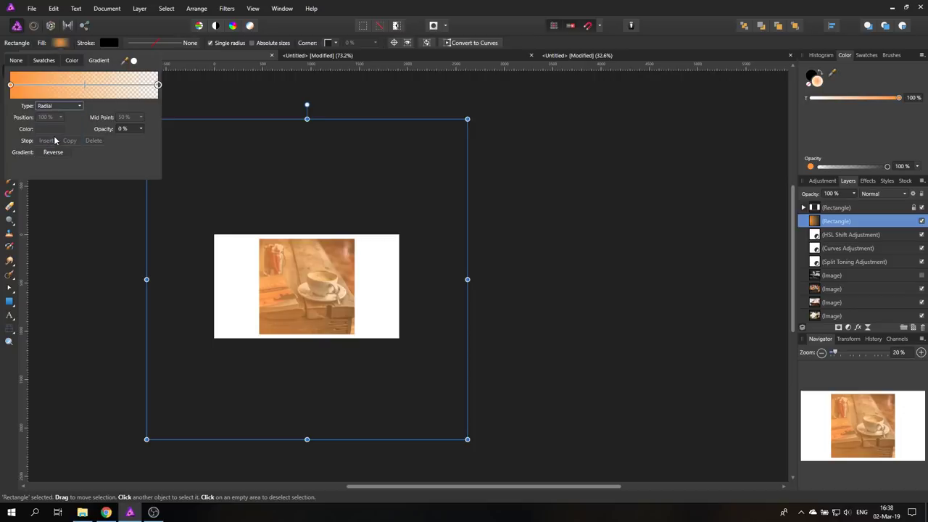
pyautogui.click(56, 44)
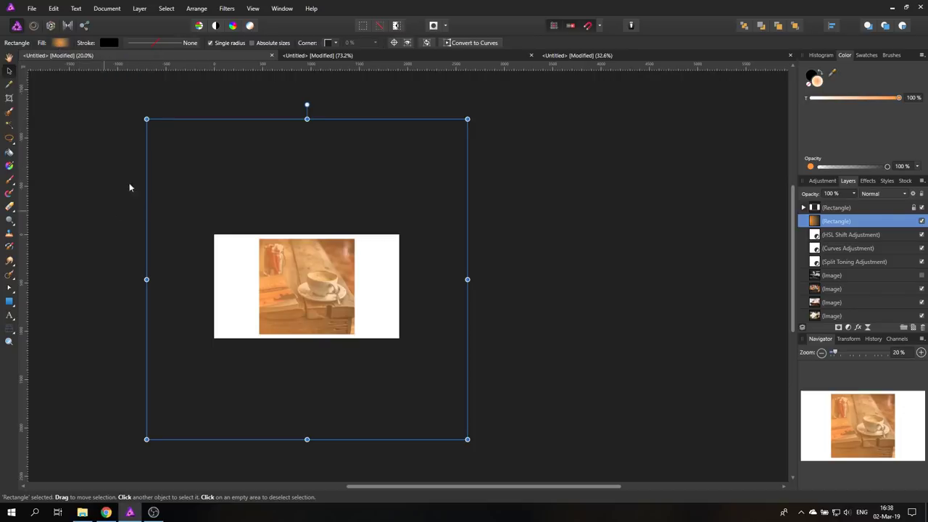
# - Drag the radial gradient's centre over the photo and its outer edge to the artboard edge
pyautogui.click(9, 167)
pyautogui.moveTo(147, 279); pyautogui.dragTo(308, 279)
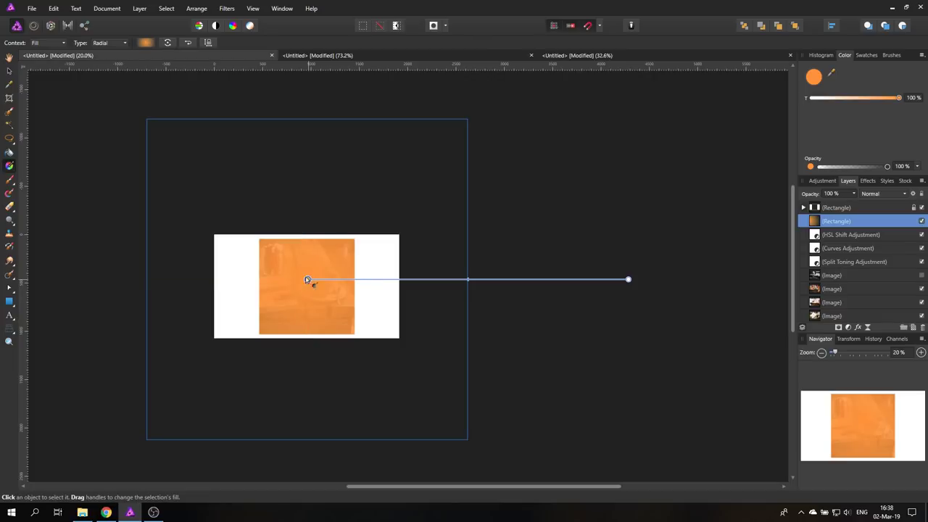
pyautogui.moveTo(627, 279); pyautogui.dragTo(468, 279)
# - Move the rectangle so the orange glow falls over the photo's top-right corner
pyautogui.click(7, 71)
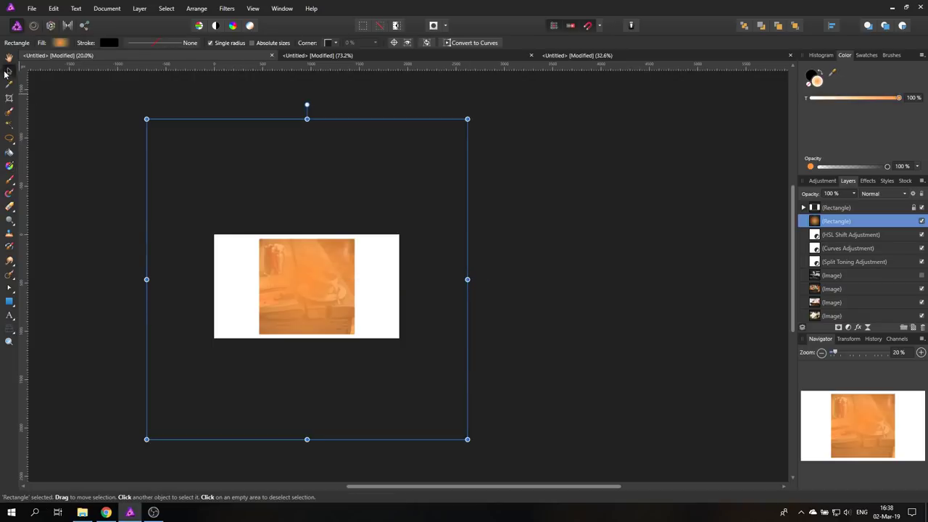
pyautogui.moveTo(321, 253); pyautogui.dragTo(283, 232)
pyautogui.hotkey('ctrl', '0')
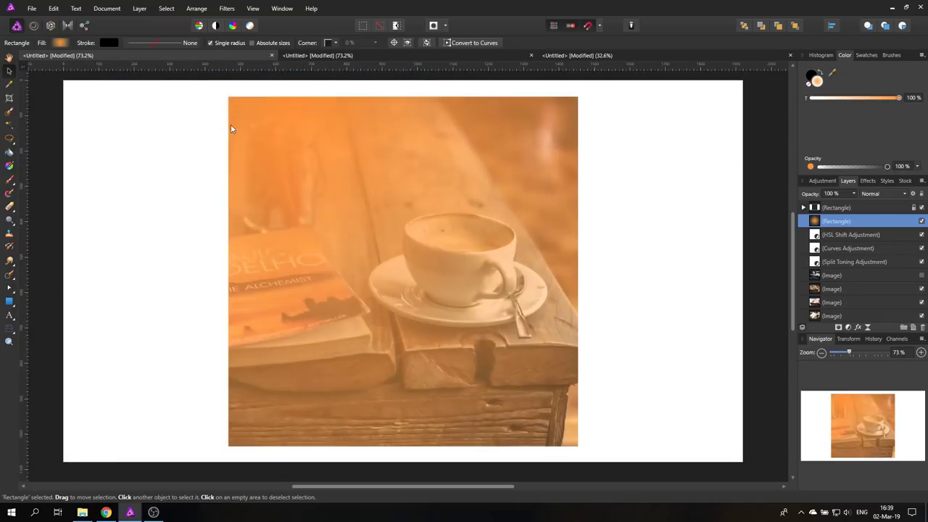
pyautogui.moveTo(196, 157); pyautogui.dragTo(509, 214)
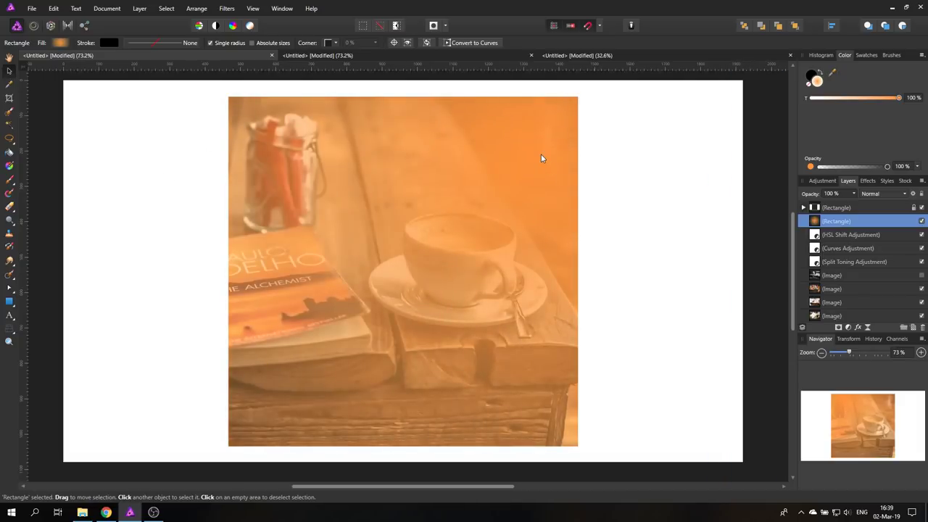
# - Set the gradient rectangle to Pin Light blending at 25% opacity, then zoom out to the whole page
pyautogui.click(875, 194)
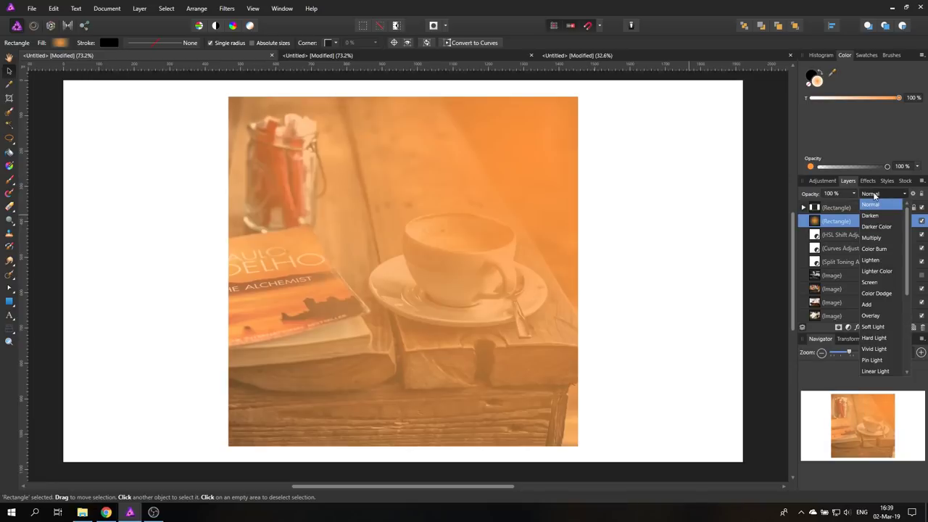
pyautogui.moveTo(906, 279)
pyautogui.mouseDown()
pyautogui.moveTo(907, 329)
pyautogui.moveTo(906, 319)
pyautogui.mouseUp()
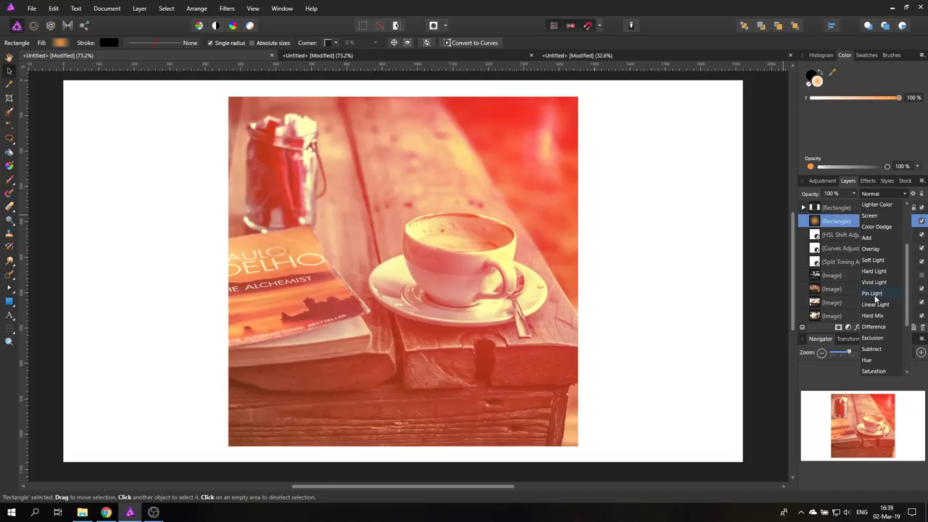
pyautogui.click(873, 293)
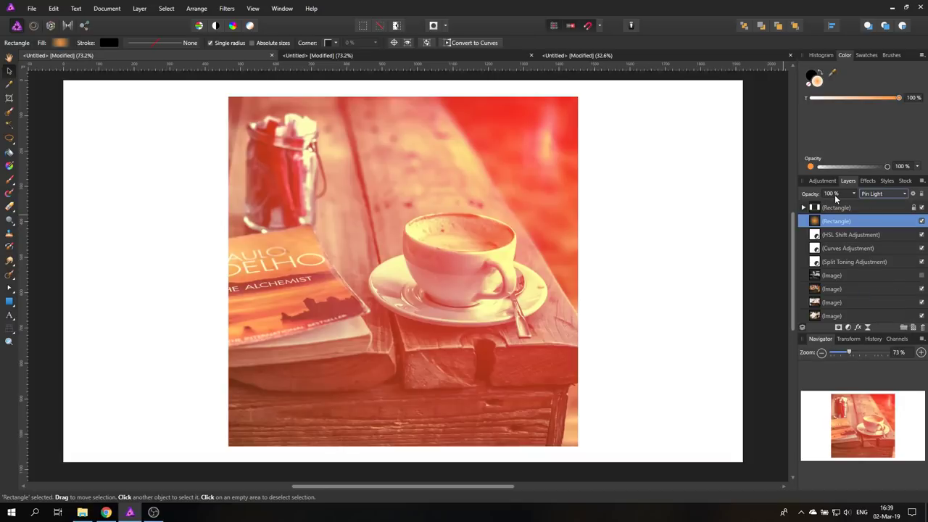
pyautogui.click(854, 194)
pyautogui.moveTo(856, 205); pyautogui.dragTo(804, 206)
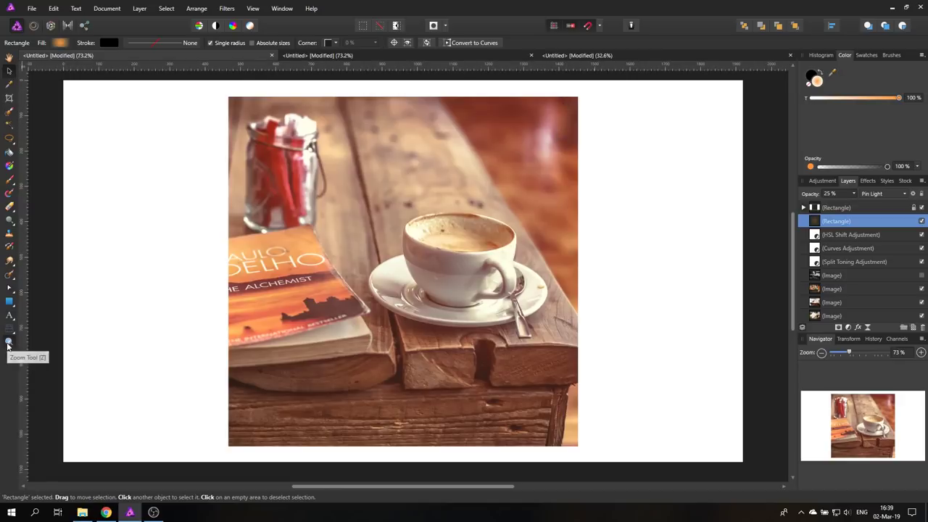
pyautogui.click(9, 341)
pyautogui.keyDown('alt'); pyautogui.click(244, 319); pyautogui.keyUp('alt')
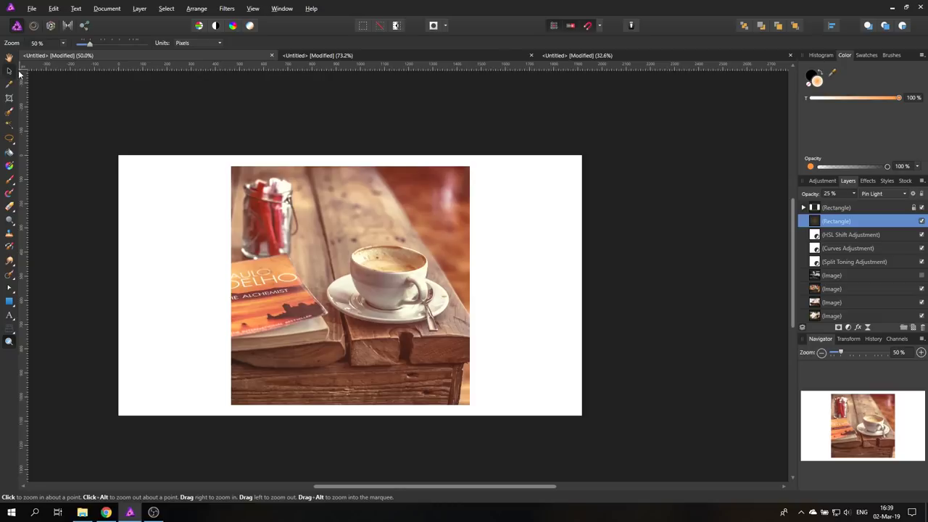
pyautogui.click(9, 70)
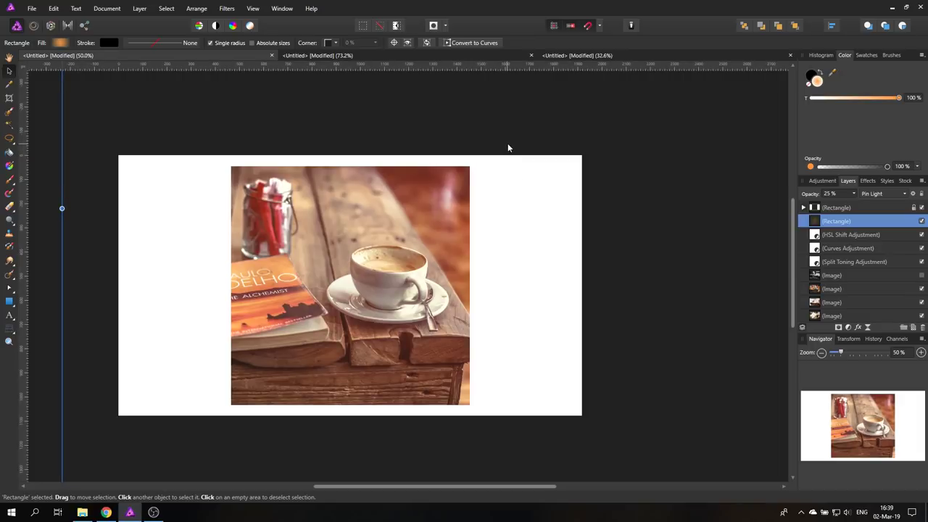
pyautogui.hotkey('ctrl', '0')
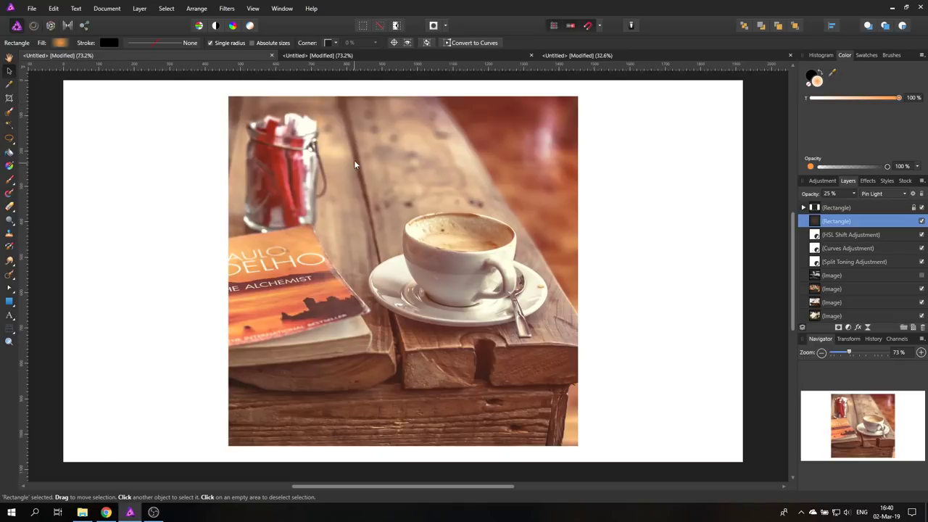
# - Paste a flattened copy of the image as a locked top layer named CONTROL
pyautogui.click(53, 8)
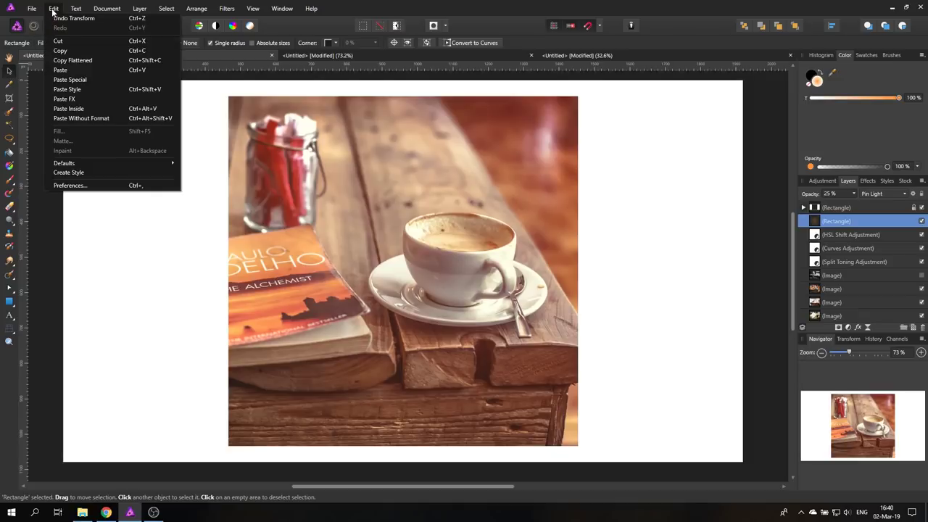
pyautogui.click(72, 60)
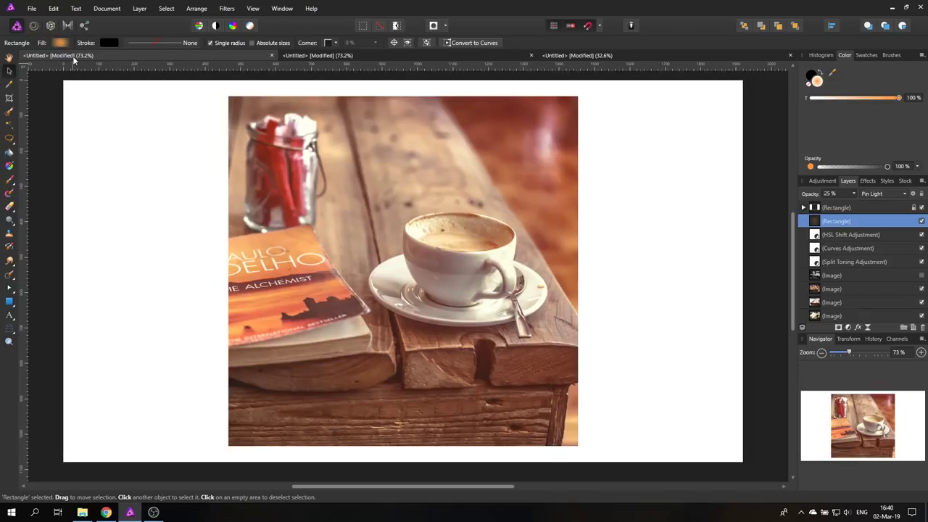
pyautogui.click(53, 9)
pyautogui.click(70, 70)
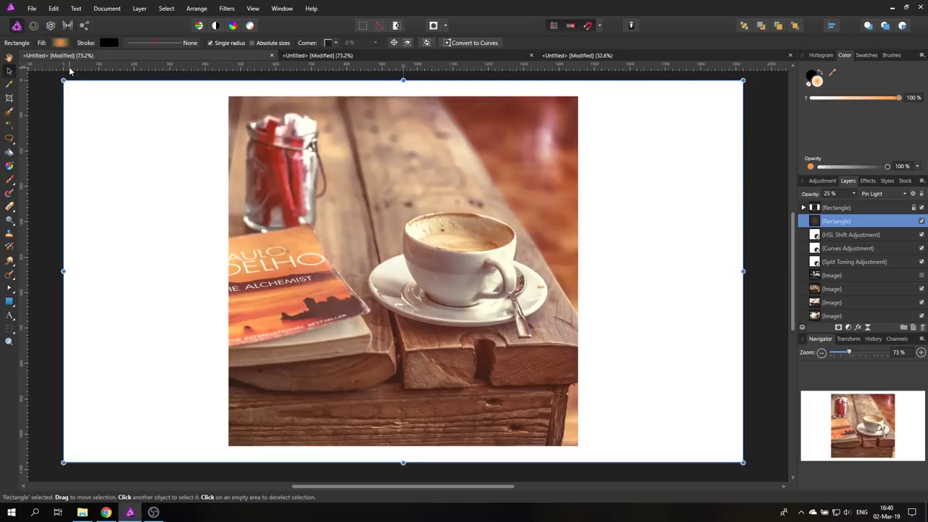
pyautogui.hotkey('ctrl', 'shift', ']')
pyautogui.doubleClick(835, 209)
pyautogui.write('CONTROL')
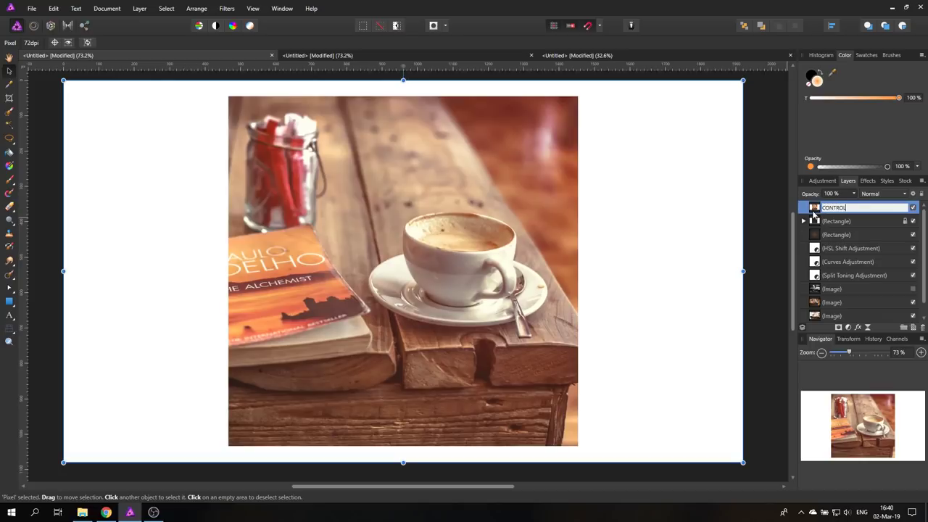
pyautogui.press('Return')
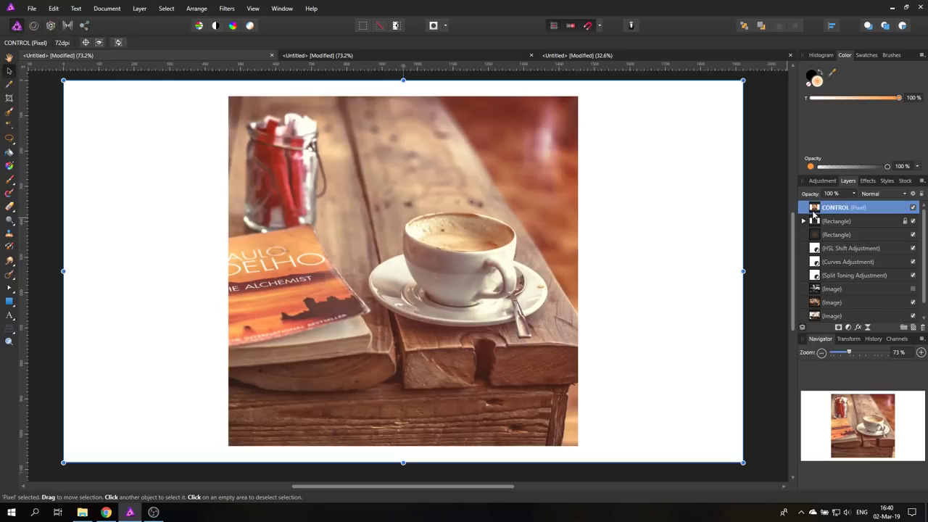
pyautogui.click(914, 193)
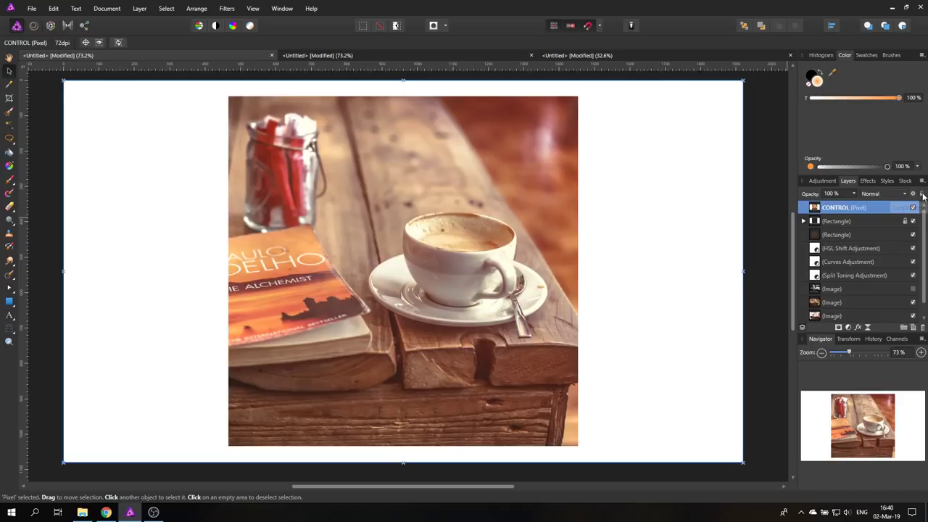
# - Toggle the first photo and CONTROL layers on and off to compare before and after grading
pyautogui.click(913, 289)
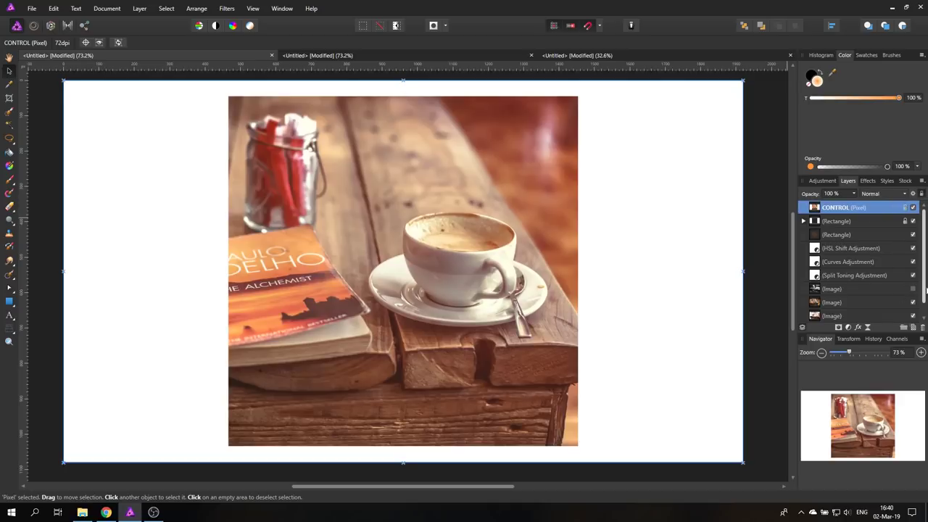
pyautogui.click(913, 289)
pyautogui.click(913, 208)
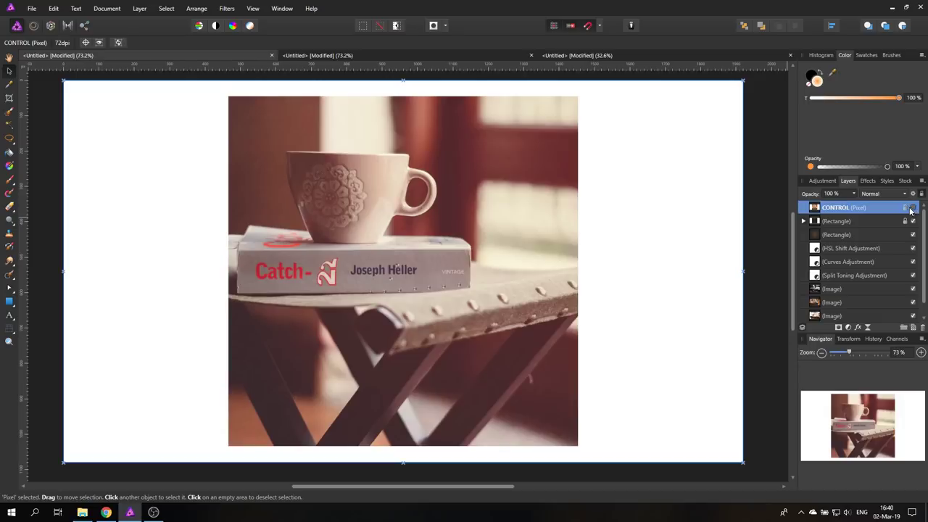
pyautogui.click(914, 209)
pyautogui.click(914, 209)
pyautogui.click(914, 208)
pyautogui.click(914, 209)
pyautogui.click(914, 209)
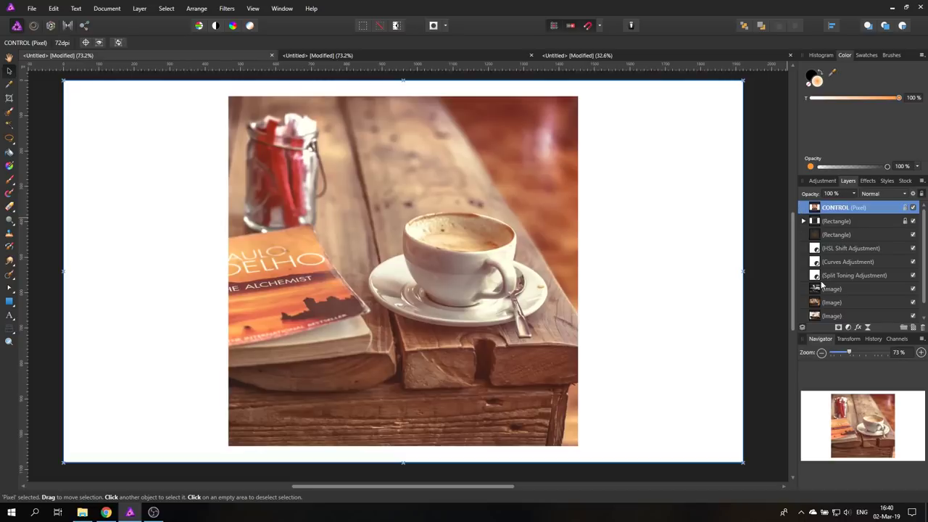
# - Hide CONTROL to review the graded photo, select the Rectangle layer, then show CONTROL again
pyautogui.click(913, 208)
pyautogui.click(912, 208)
pyautogui.click(912, 208)
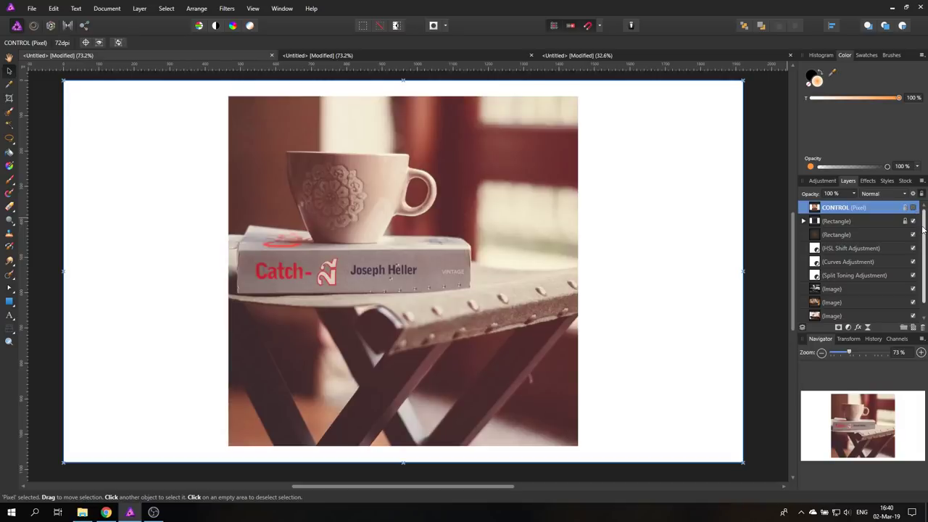
pyautogui.scroll(-1, 924, 245)
pyautogui.scroll(1, 924, 245)
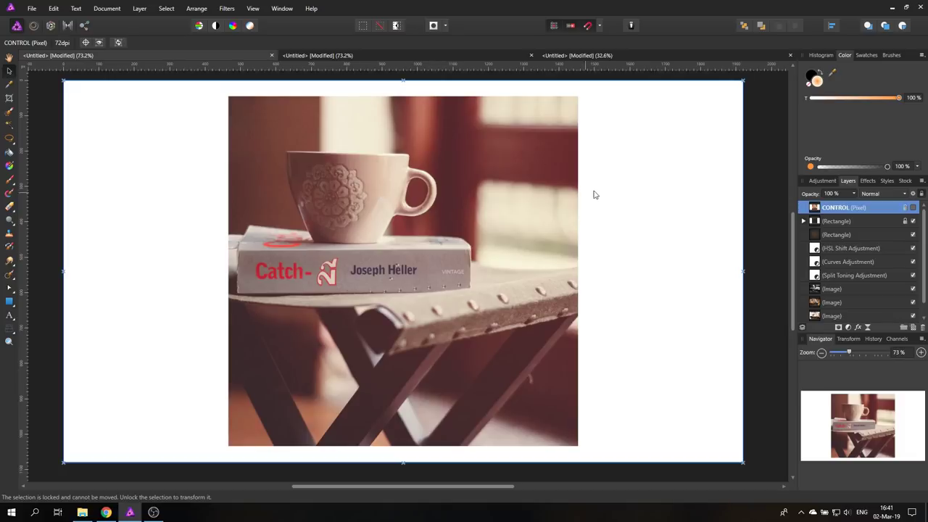
pyautogui.click(761, 207)
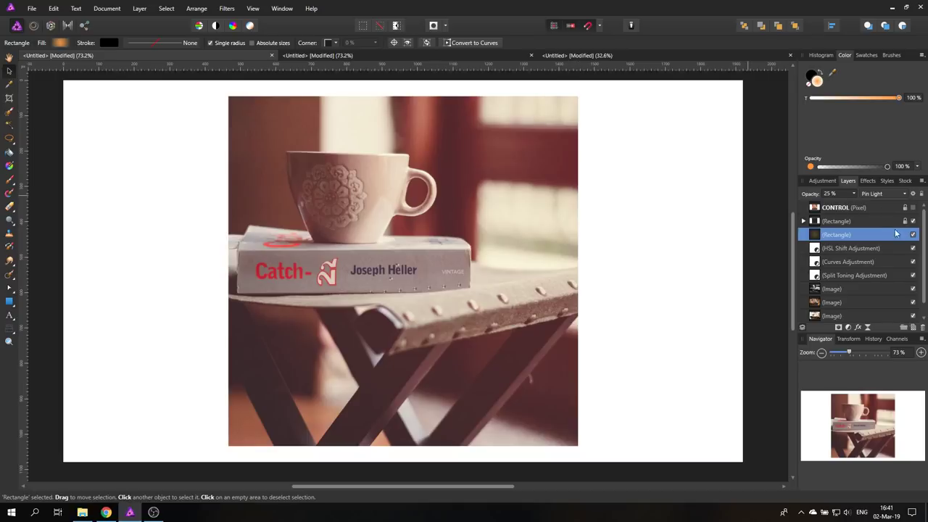
pyautogui.click(814, 209)
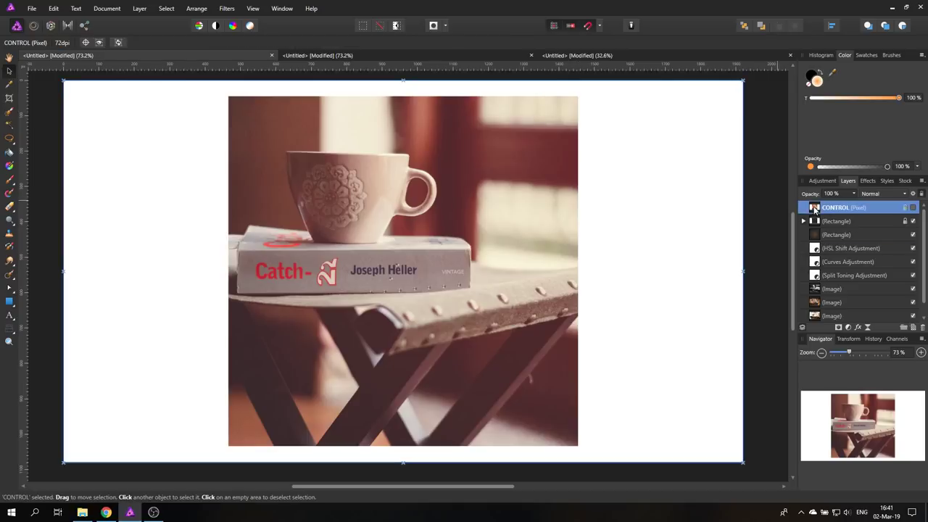
pyautogui.click(913, 208)
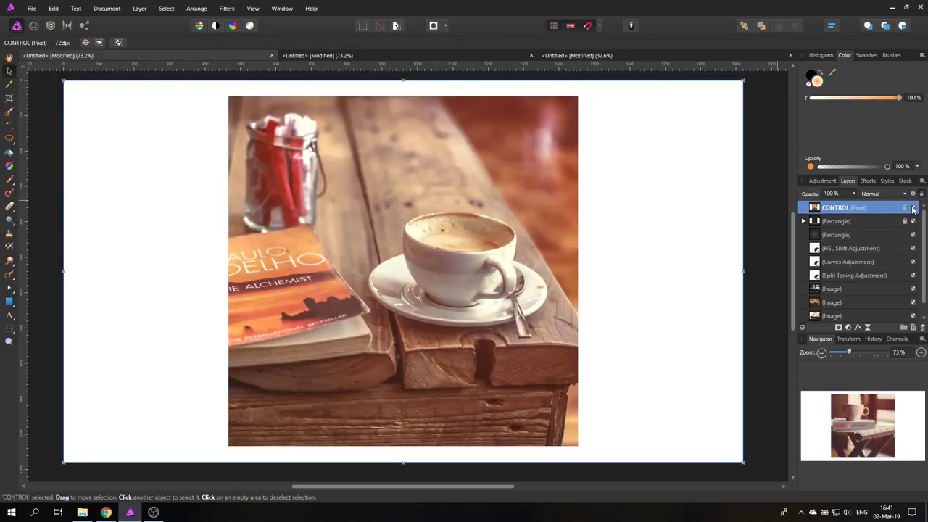
# - In the grid document, drag vertical and horizontal guides to the page centre
pyautogui.click(353, 54)
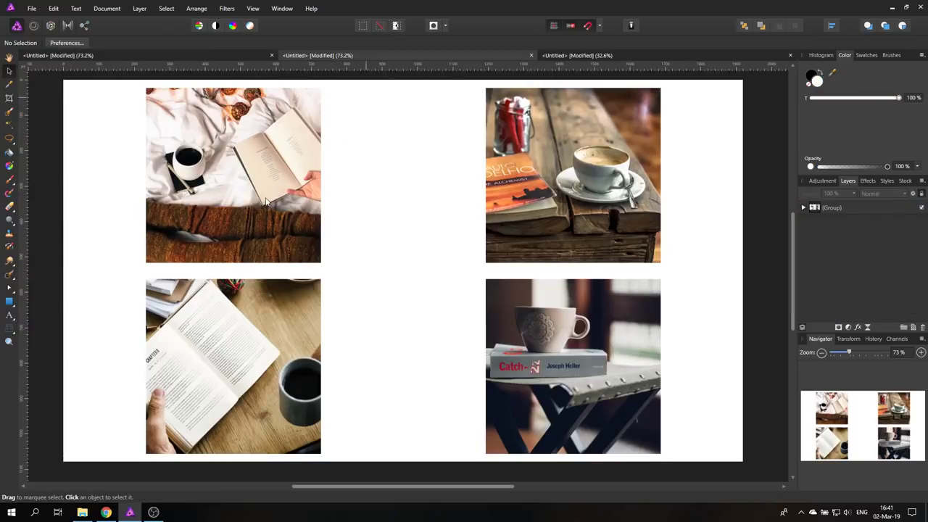
pyautogui.moveTo(24, 256); pyautogui.dragTo(404, 250)
pyautogui.moveTo(376, 67); pyautogui.dragTo(383, 270)
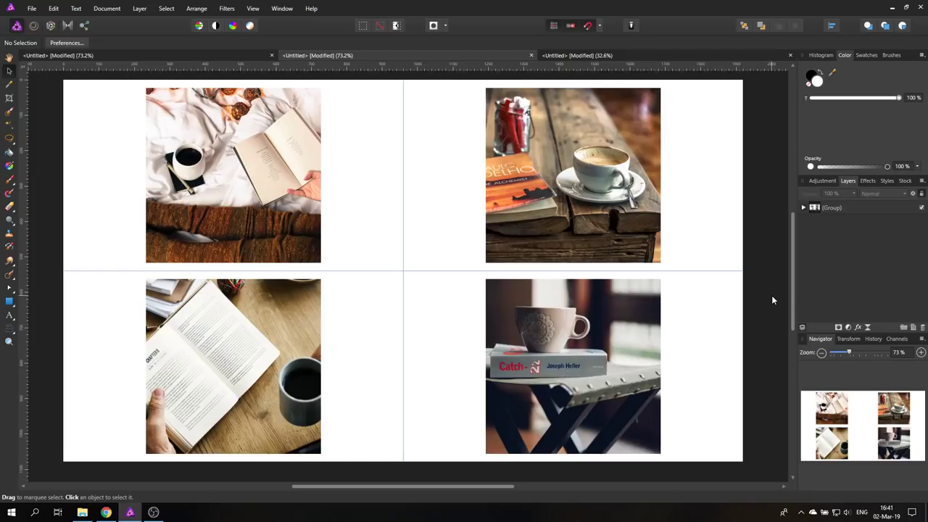
# - Paste the graded coffee photo and resize it into the top-right quadrant, toggling it to compare
pyautogui.hotkey('ctrl', 'v')
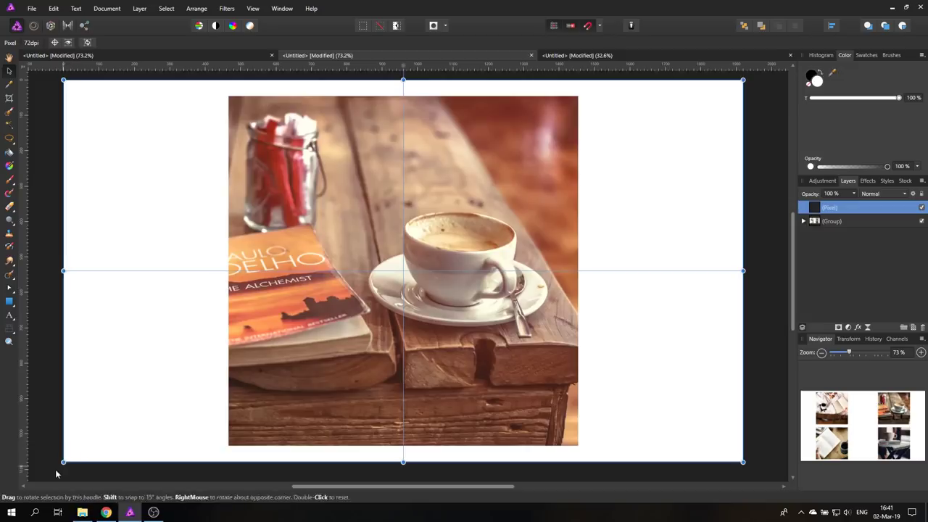
pyautogui.moveTo(63, 462); pyautogui.dragTo(395, 254)
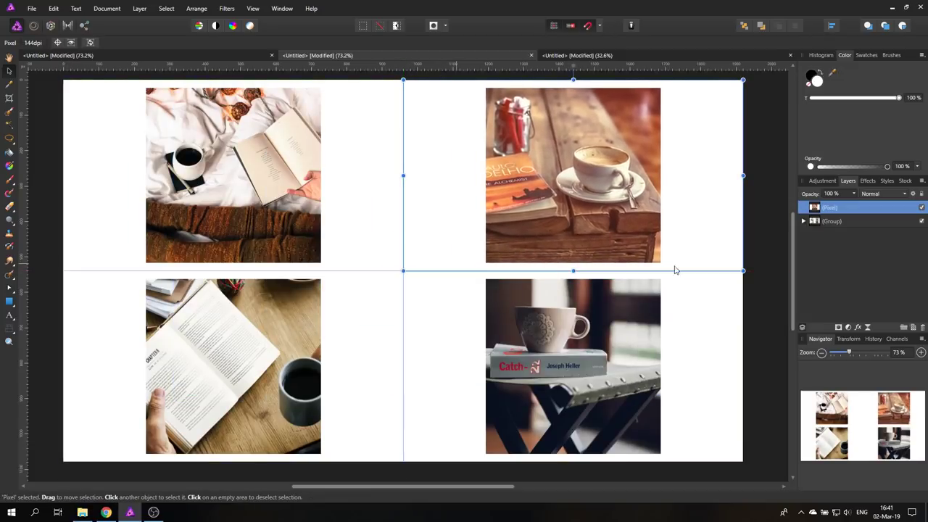
pyautogui.click(921, 208)
pyautogui.click(922, 208)
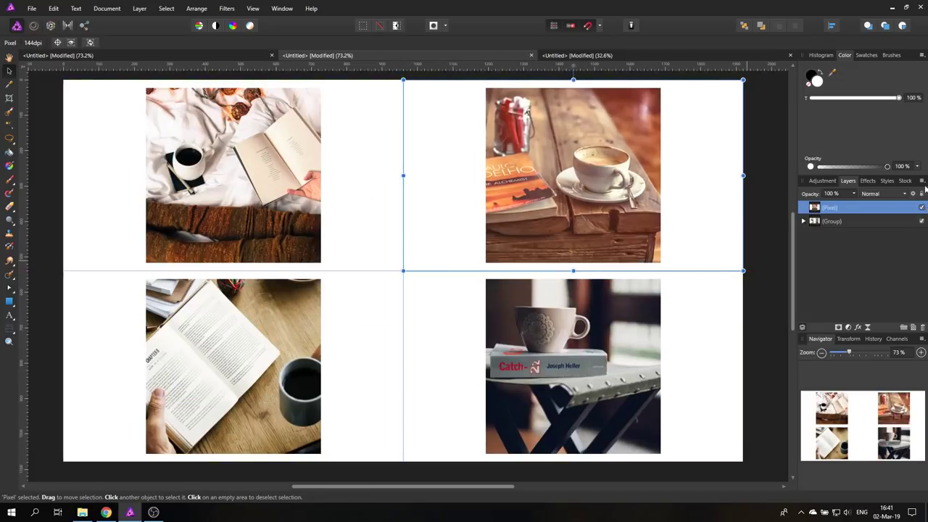
pyautogui.click(230, 56)
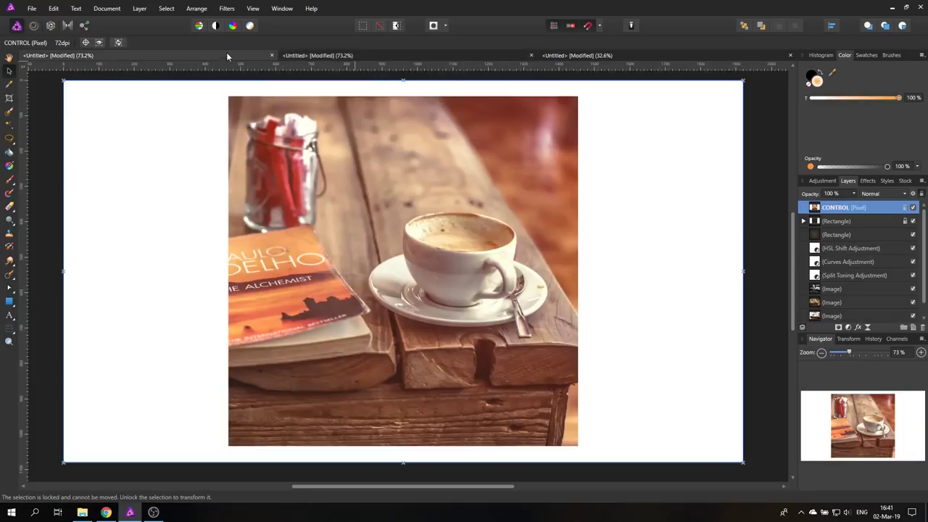
# - Hide the reference and lift the master curve midpoint to brighten the photo
pyautogui.click(914, 208)
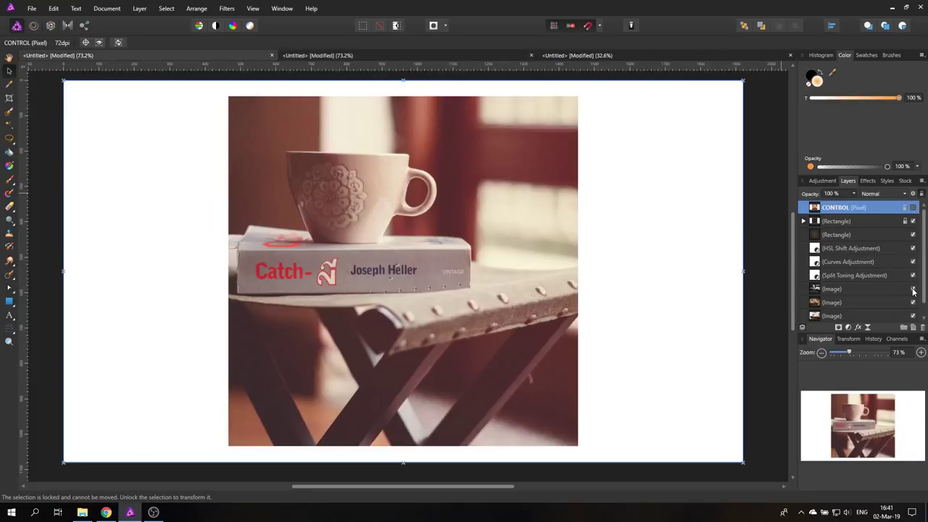
pyautogui.click(913, 208)
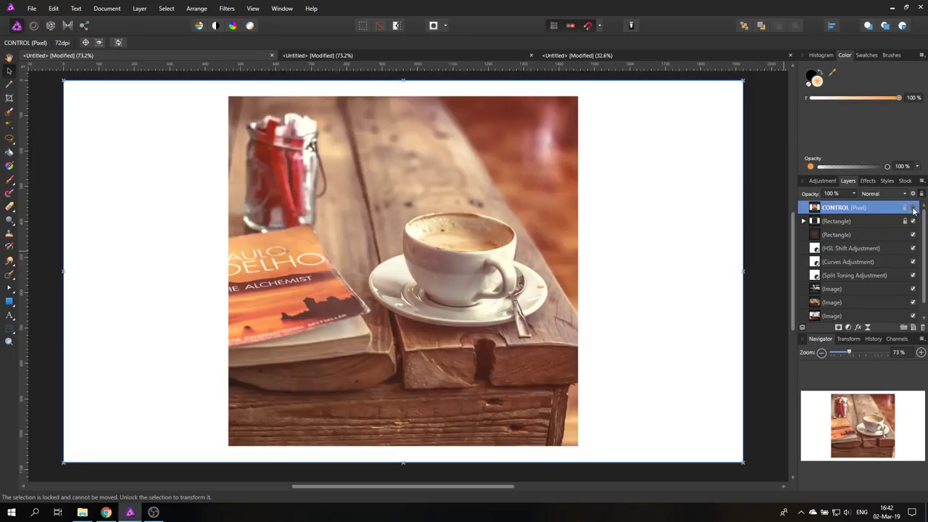
pyautogui.click(913, 208)
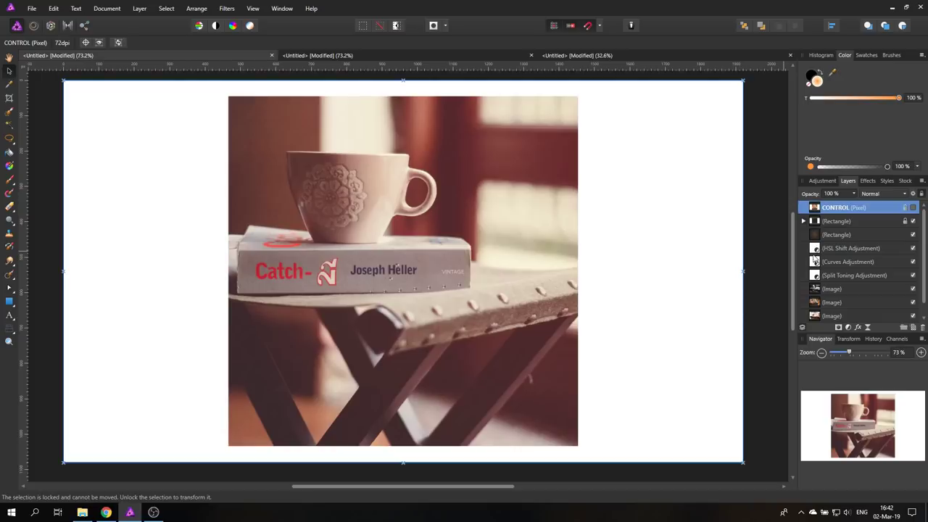
pyautogui.doubleClick(815, 261)
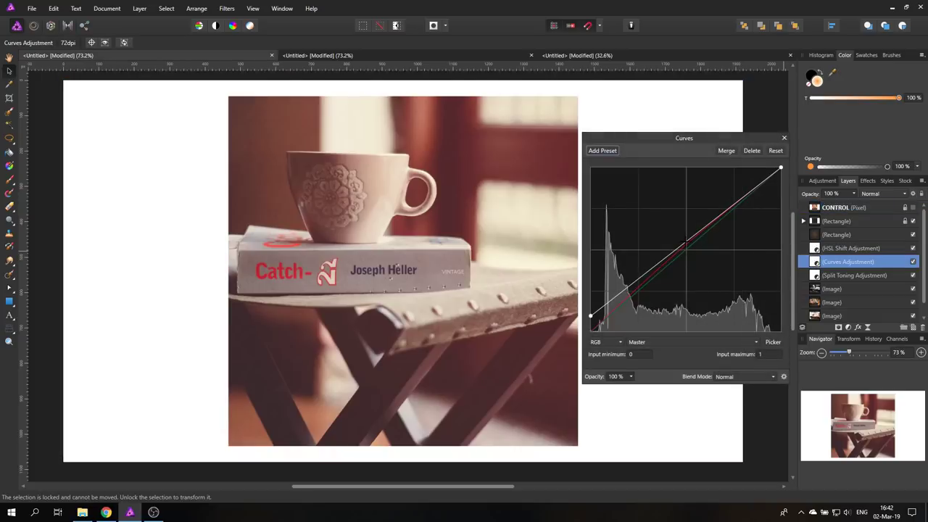
pyautogui.moveTo(685, 243); pyautogui.dragTo(683, 238)
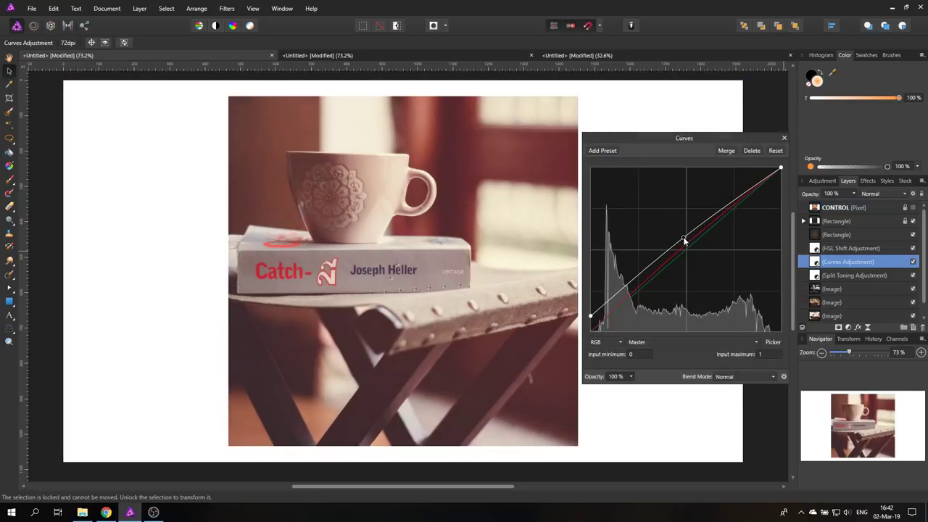
pyautogui.click(783, 138)
# - Raise the HSL Shift saturation to 14%
pyautogui.click(814, 248)
pyautogui.doubleClick(815, 248)
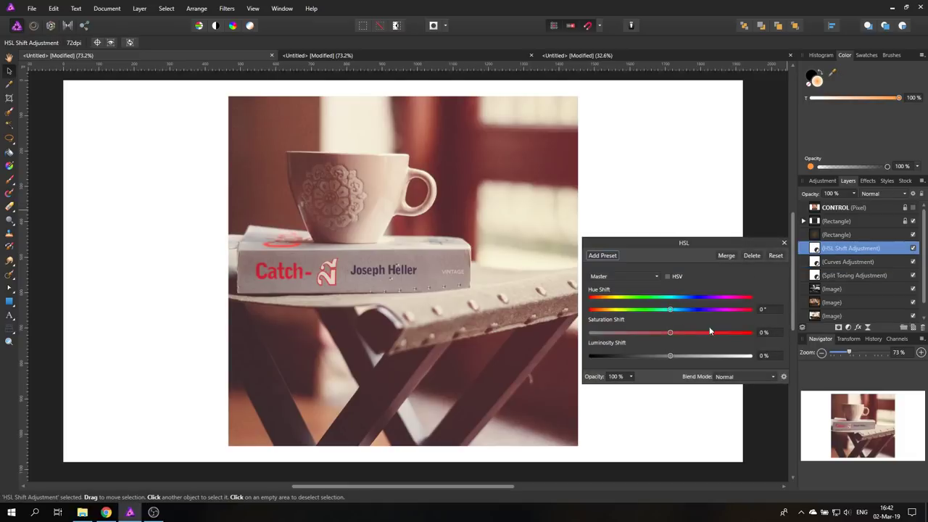
pyautogui.moveTo(671, 333); pyautogui.dragTo(682, 333)
pyautogui.click(784, 242)
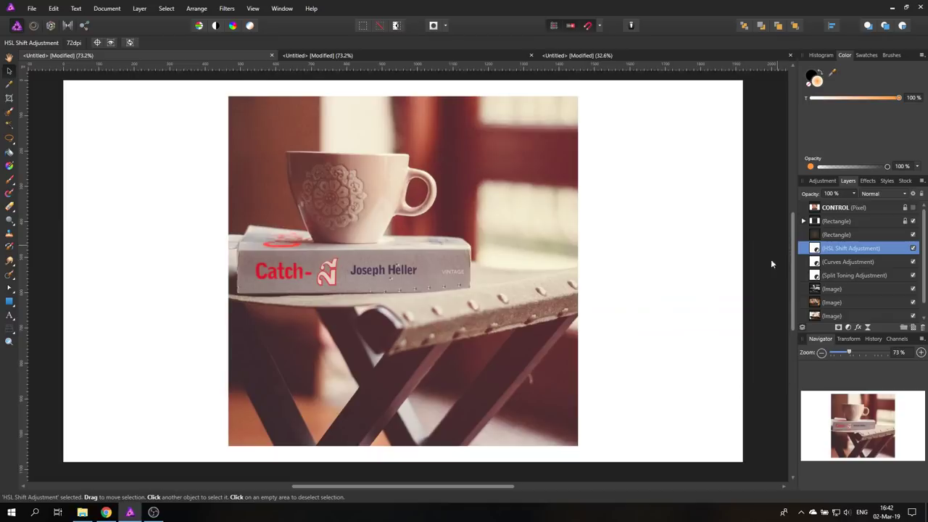
# - Reshape the Red channel curve, pulling its upper and lower parts down to reduce red
pyautogui.doubleClick(815, 262)
pyautogui.click(686, 341)
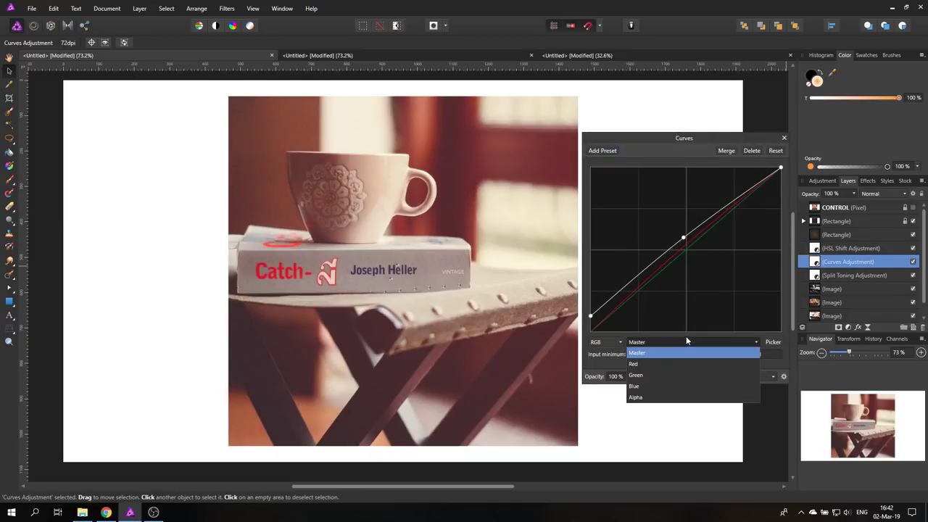
pyautogui.click(650, 362)
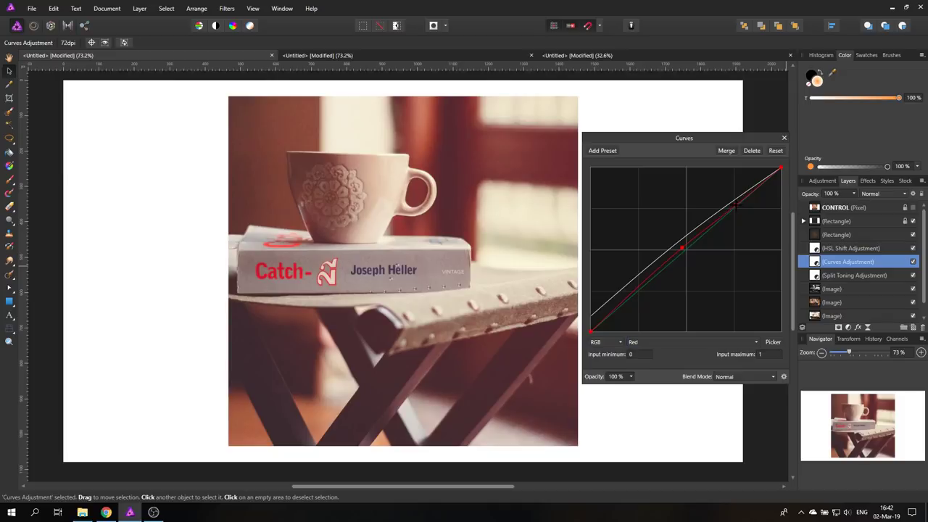
pyautogui.moveTo(737, 206); pyautogui.dragTo(741, 215)
pyautogui.moveTo(736, 209); pyautogui.dragTo(729, 208)
pyautogui.moveTo(636, 291); pyautogui.dragTo(640, 298)
pyautogui.click(784, 138)
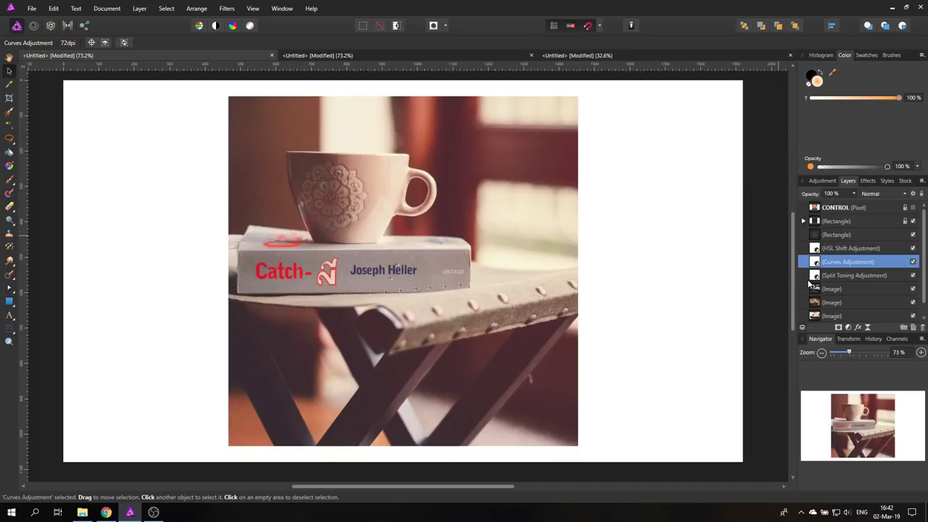
pyautogui.click(815, 235)
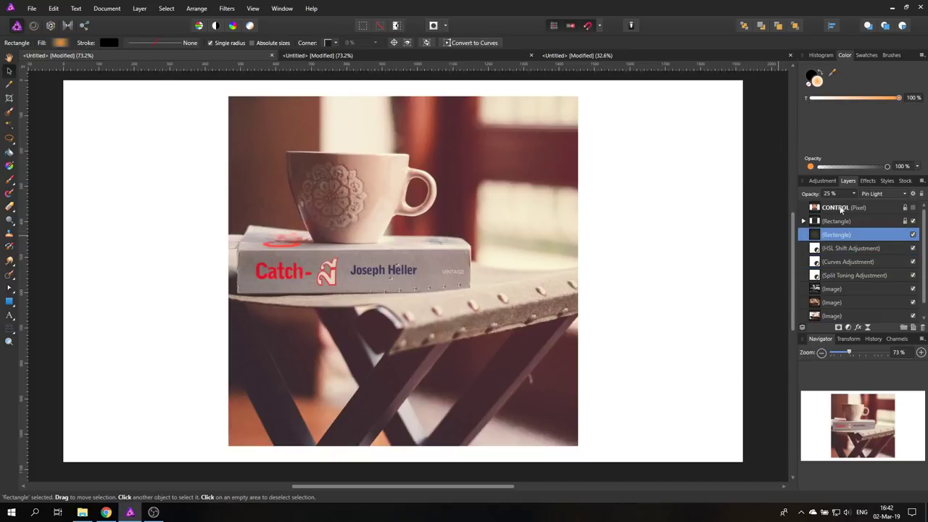
pyautogui.click(854, 196)
pyautogui.moveTo(855, 207)
pyautogui.mouseDown()
pyautogui.moveTo(870, 207)
pyautogui.moveTo(856, 203)
pyautogui.mouseUp()
pyautogui.click(912, 235)
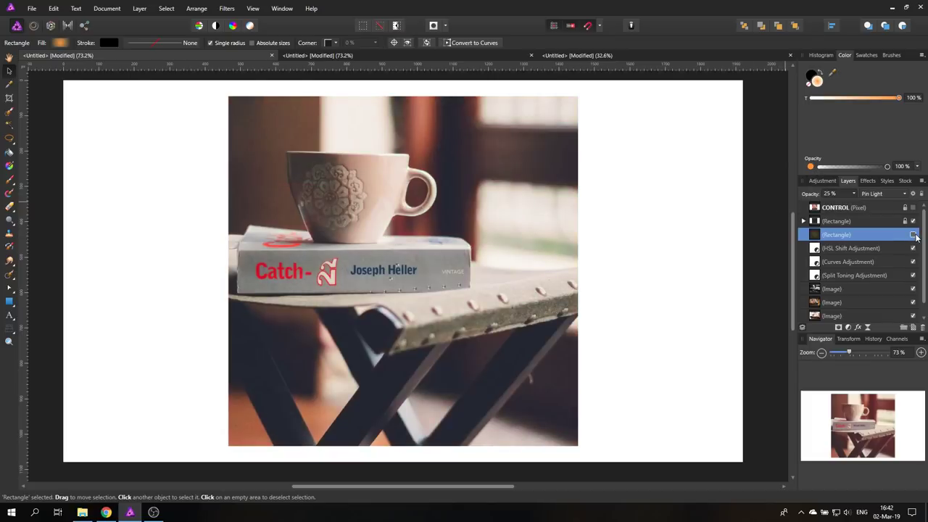
pyautogui.click(914, 235)
pyautogui.click(913, 235)
pyautogui.click(913, 235)
pyautogui.click(912, 234)
pyautogui.click(913, 235)
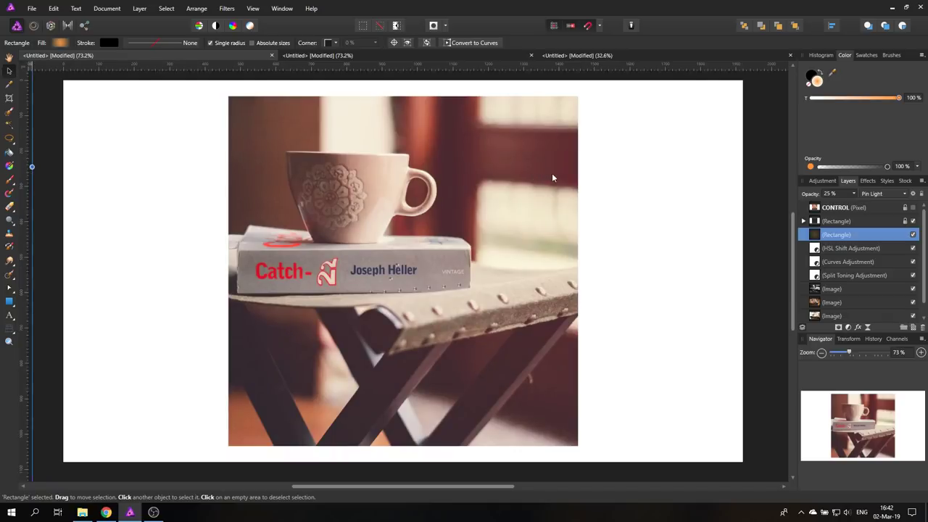
pyautogui.click(913, 208)
pyautogui.click(913, 208)
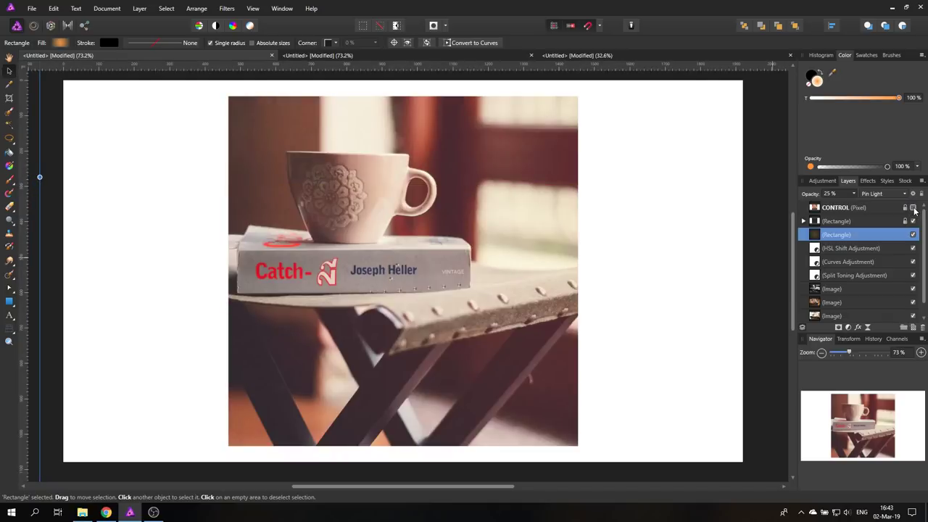
pyautogui.click(913, 208)
pyautogui.click(913, 208)
# - Copy the graded Catch-22 photo flattened and fit it into the grid's bottom-right quadrant
pyautogui.click(54, 8)
pyautogui.click(76, 61)
pyautogui.click(415, 55)
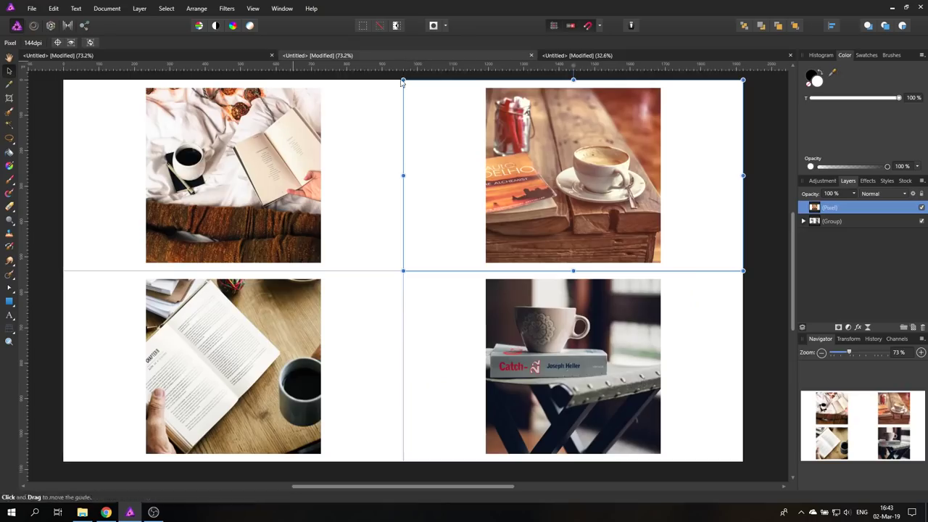
pyautogui.hotkey('ctrl', 'v')
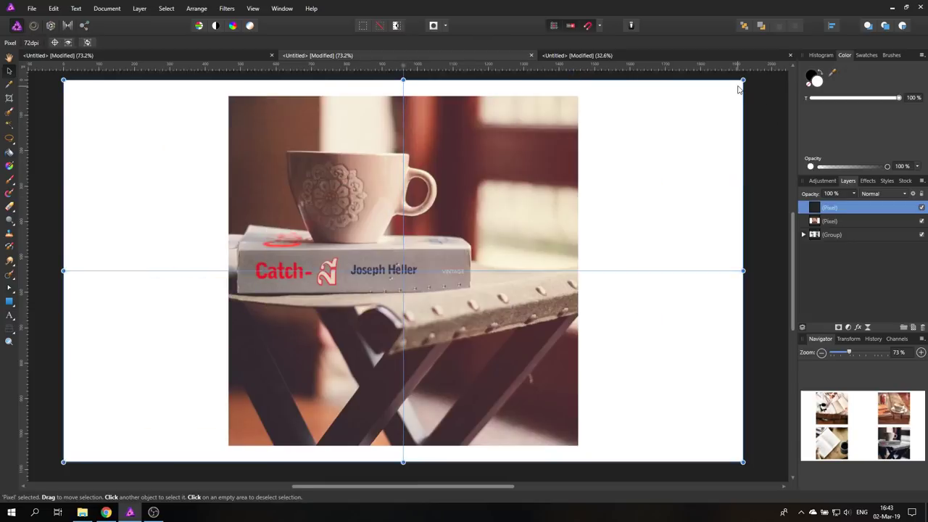
pyautogui.moveTo(738, 88); pyautogui.dragTo(410, 290)
pyautogui.moveTo(273, 294); pyautogui.dragTo(613, 292)
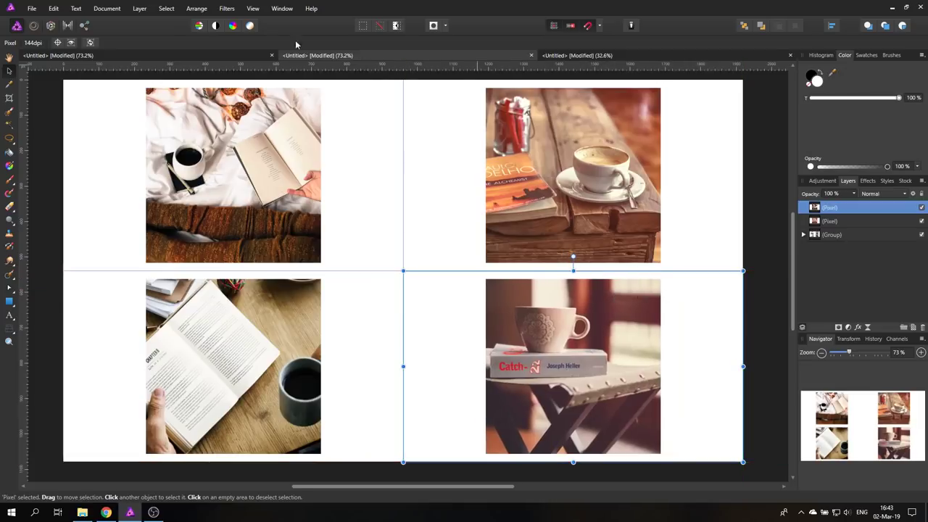
pyautogui.click(233, 54)
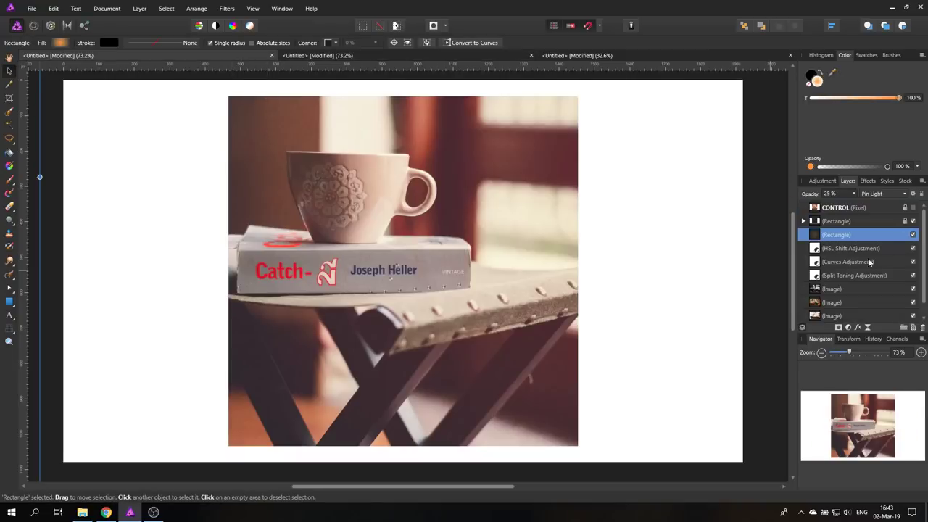
# - Reveal the bed-and-book photo and slightly reshape the master curve and its shadow endpoint
pyautogui.click(913, 288)
pyautogui.click(912, 302)
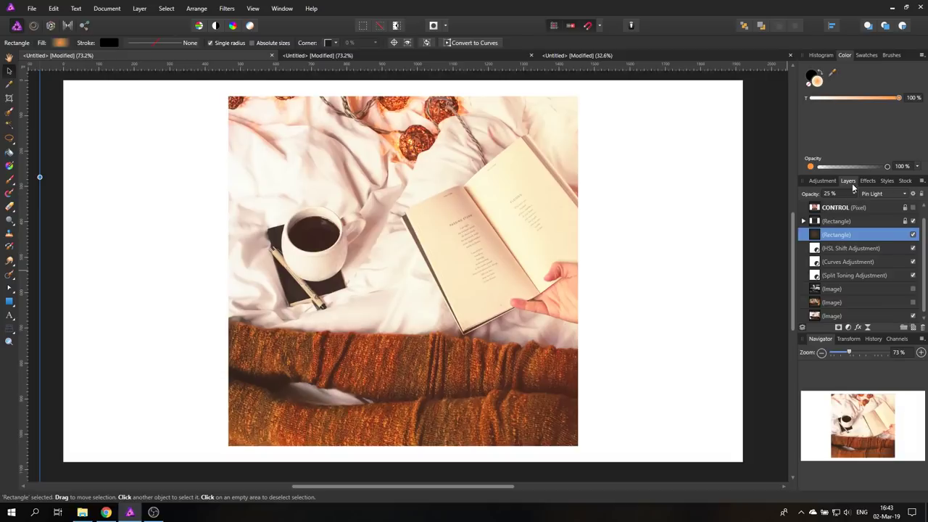
pyautogui.doubleClick(816, 262)
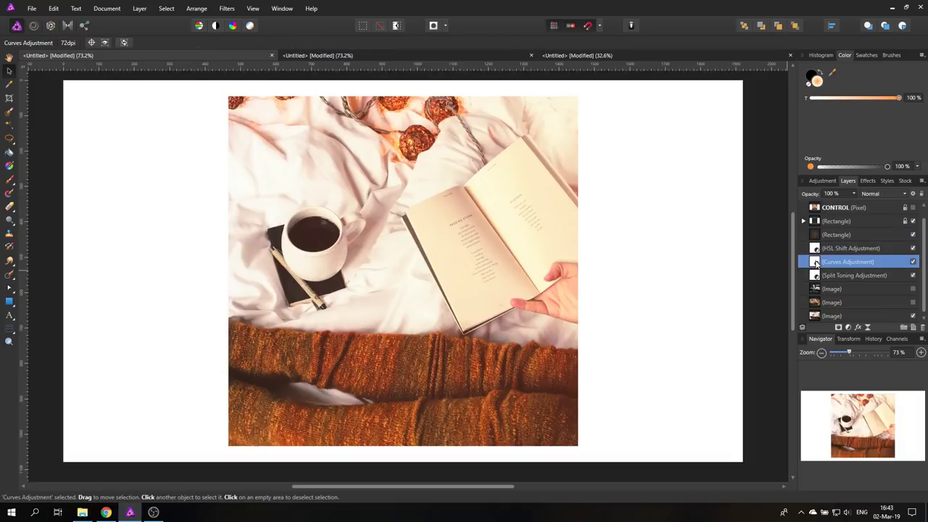
pyautogui.moveTo(683, 238); pyautogui.dragTo(686, 242)
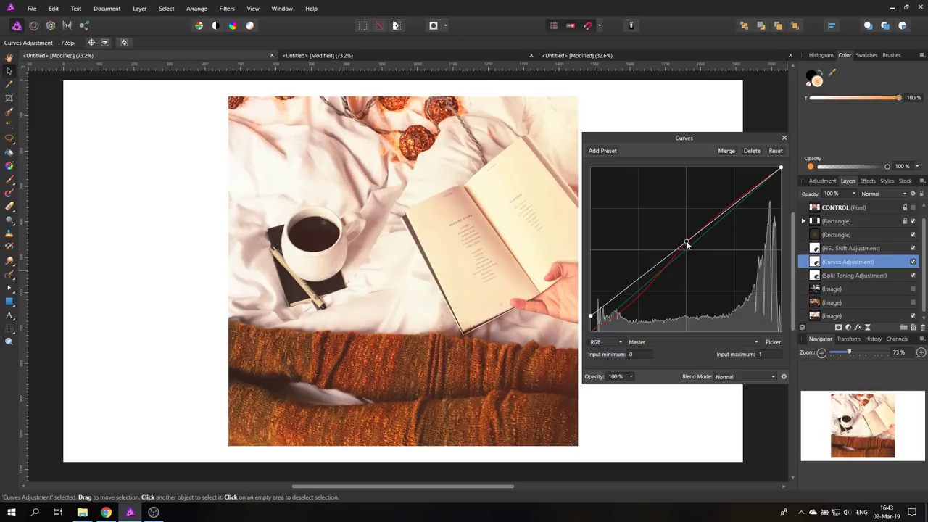
pyautogui.moveTo(591, 313); pyautogui.dragTo(590, 323)
# - Straighten the Red channel curve by deleting its two points, then compare with the tint overlay
pyautogui.click(684, 342)
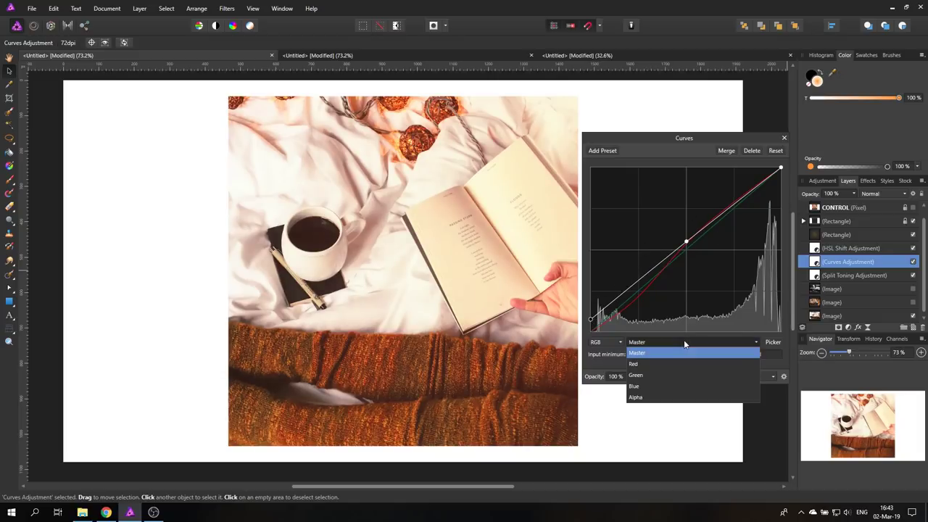
pyautogui.click(642, 364)
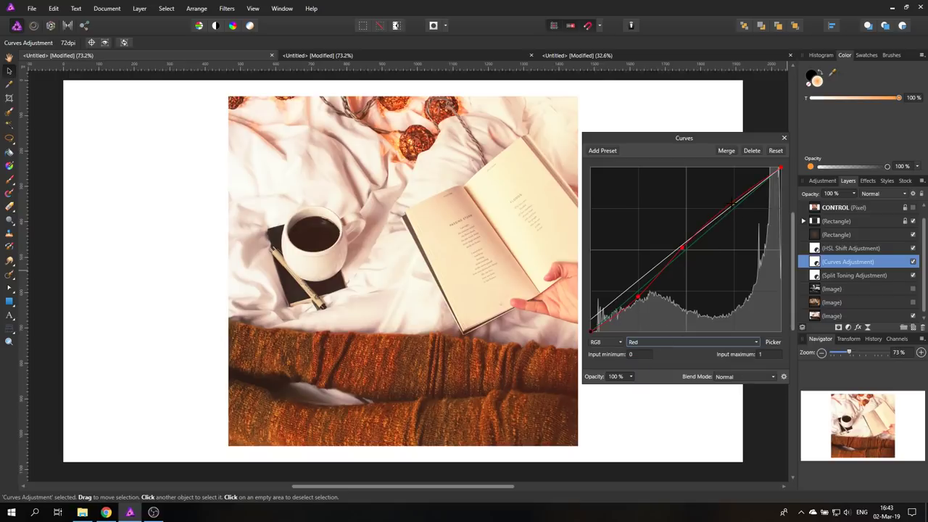
pyautogui.press('Delete')
pyautogui.click(682, 248)
pyautogui.press('Delete')
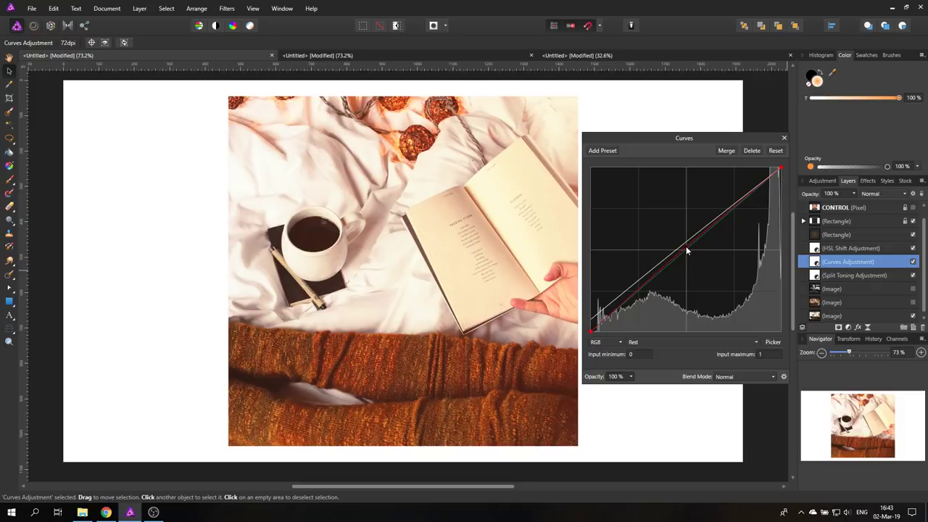
pyautogui.click(784, 138)
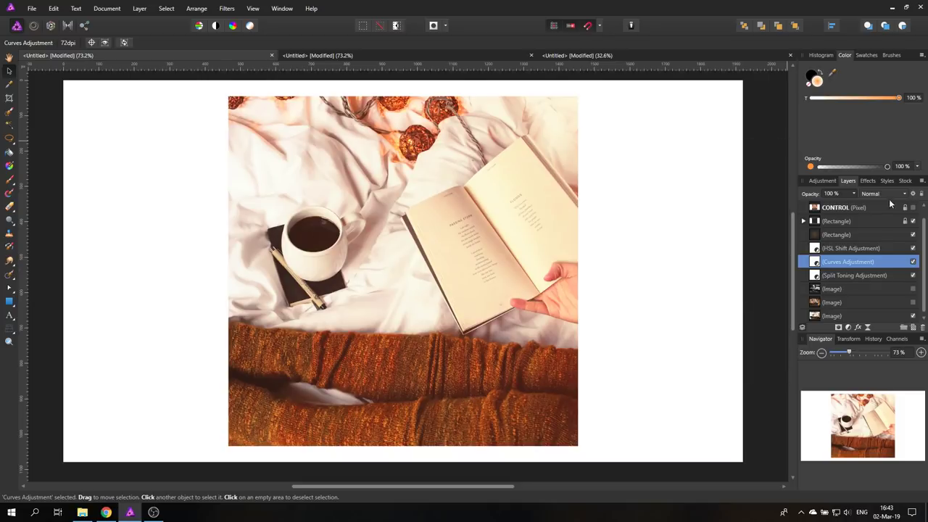
pyautogui.click(913, 235)
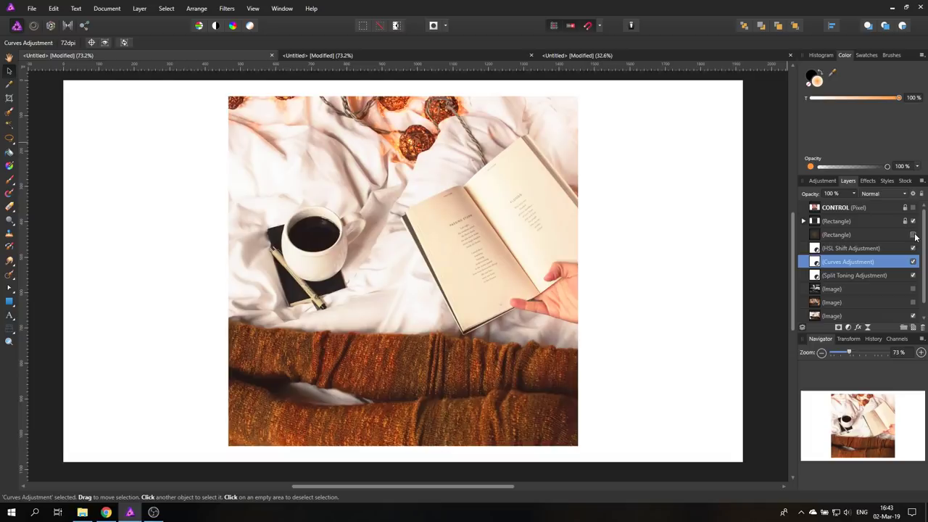
pyautogui.click(914, 235)
# - Select the tint overlay rectangle and toggle its visibility to compare
pyautogui.click(816, 238)
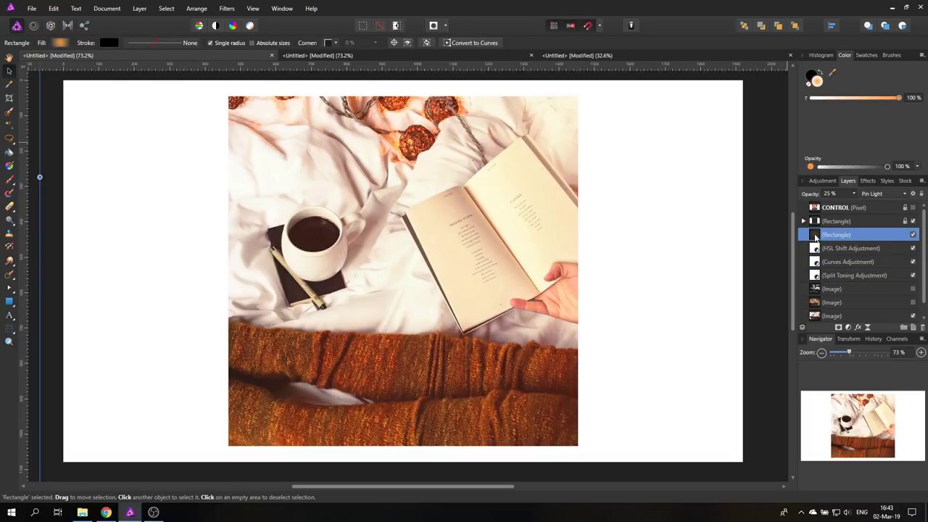
pyautogui.click(913, 235)
pyautogui.click(913, 235)
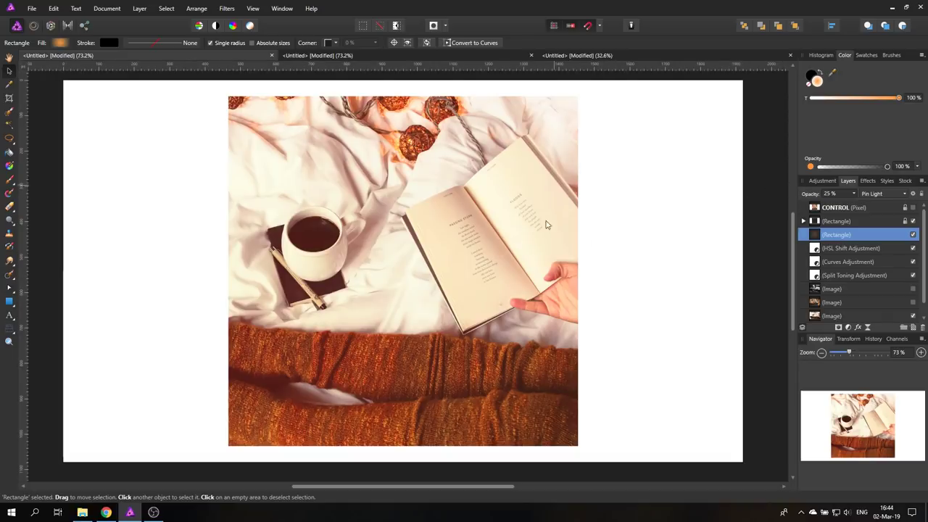
# - Paste a flattened copy of the graded bed photo into the grid's top-left cell, then undo it
pyautogui.click(53, 8)
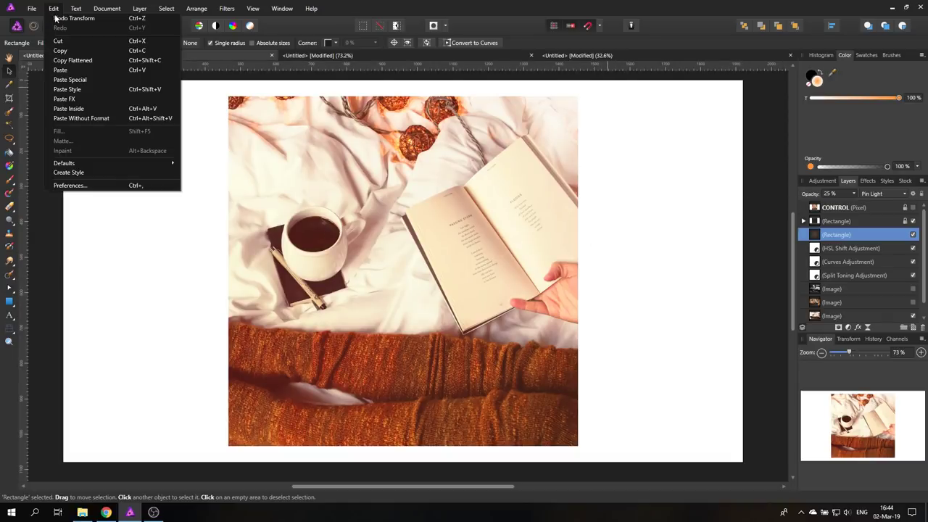
pyautogui.click(79, 60)
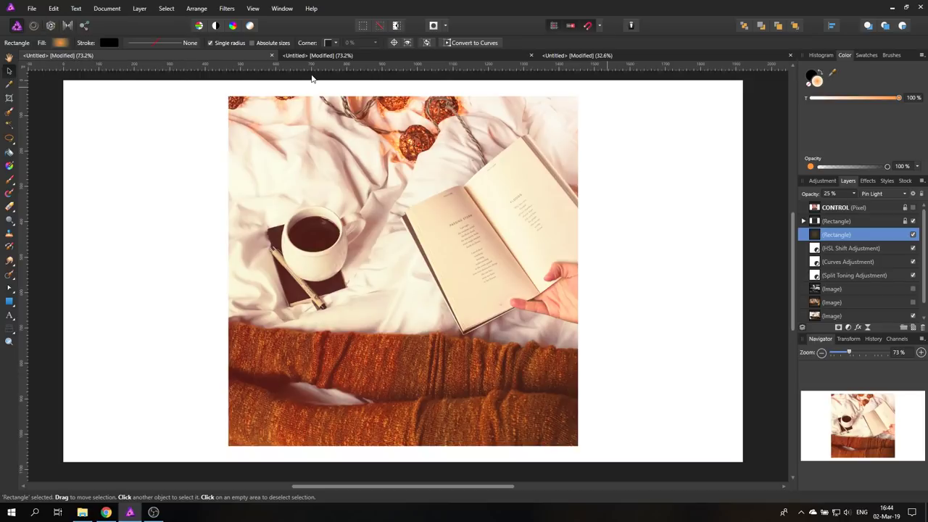
pyautogui.click(367, 56)
pyautogui.click(53, 8)
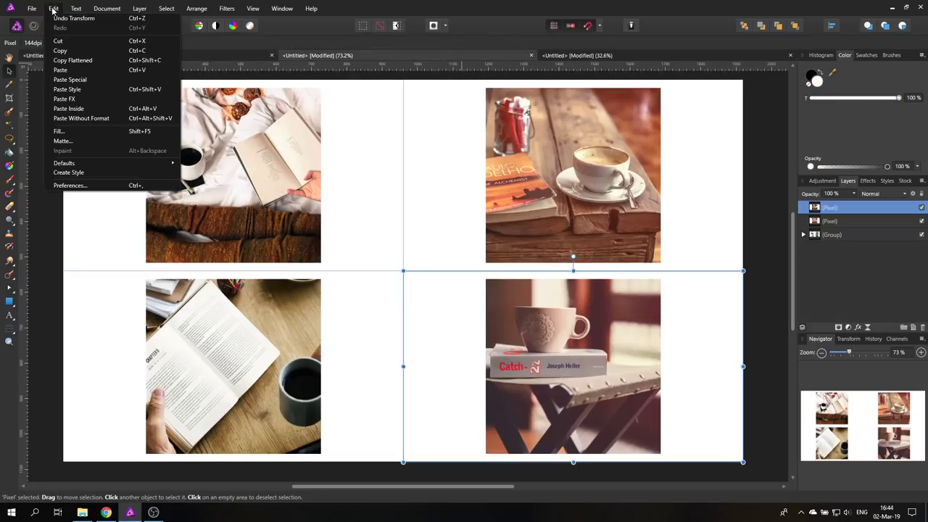
pyautogui.click(62, 70)
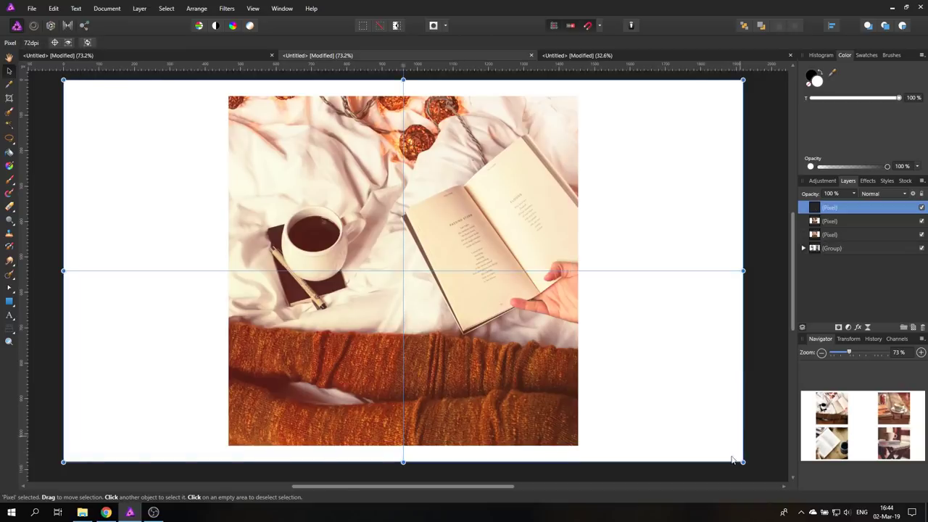
pyautogui.moveTo(733, 464); pyautogui.dragTo(399, 279)
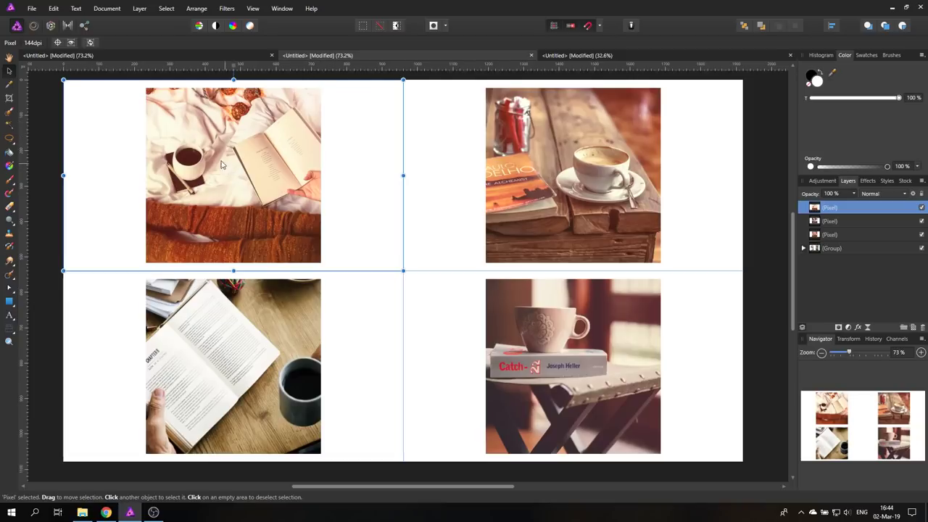
pyautogui.hotkey('ctrl', 'z')
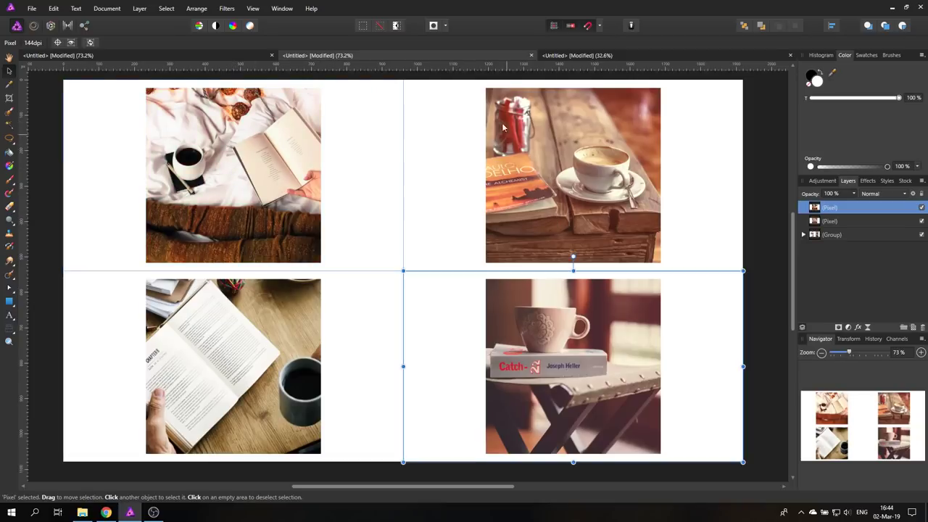
# - Lower the tint overlay's opacity to 15% in the bed photo document
pyautogui.click(225, 55)
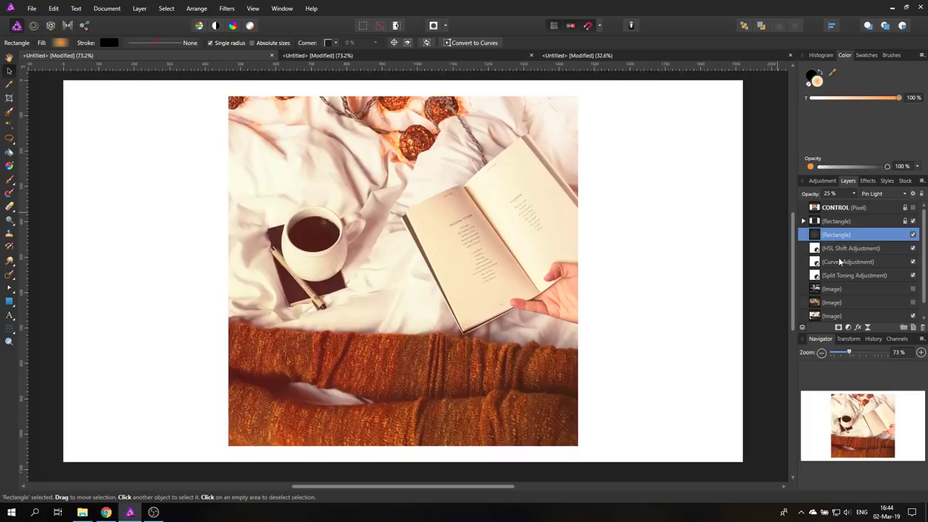
pyautogui.click(853, 194)
pyautogui.moveTo(854, 207); pyautogui.dragTo(845, 206)
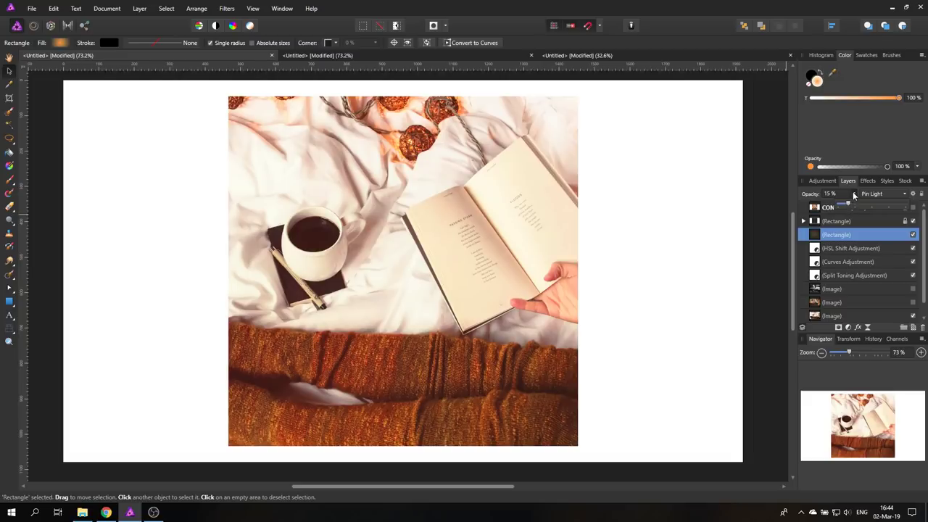
# - Paste a flattened copy of the graded bed photo into the grid's top-left cell
pyautogui.click(53, 8)
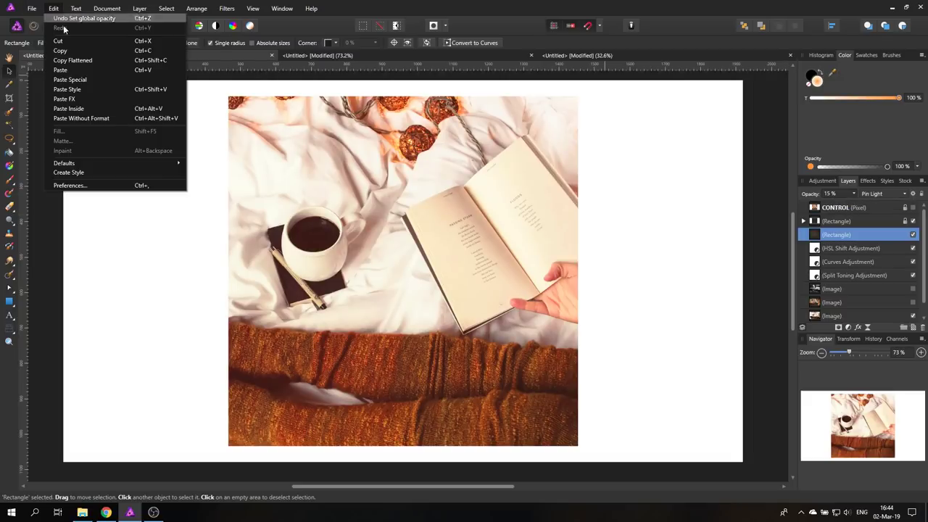
pyautogui.click(71, 60)
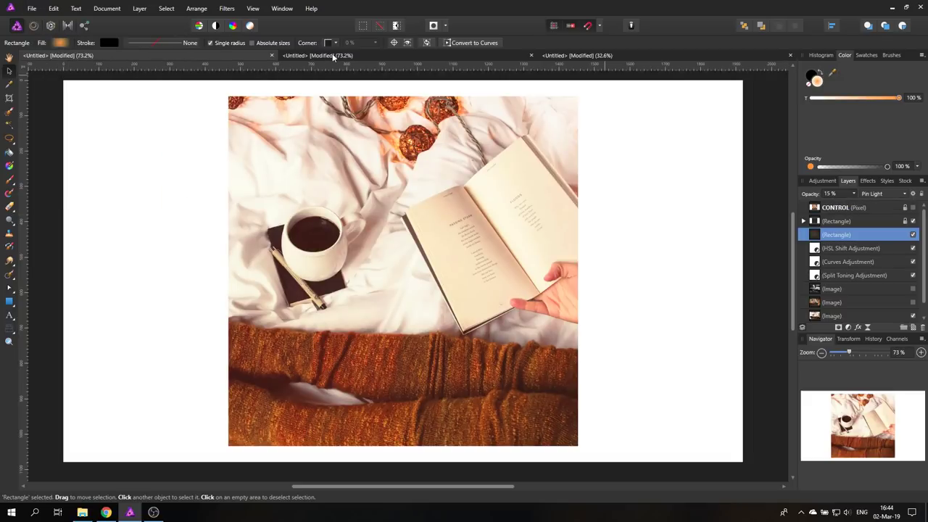
pyautogui.click(304, 58)
pyautogui.hotkey('ctrl', 'v')
pyautogui.moveTo(742, 461); pyautogui.dragTo(408, 271)
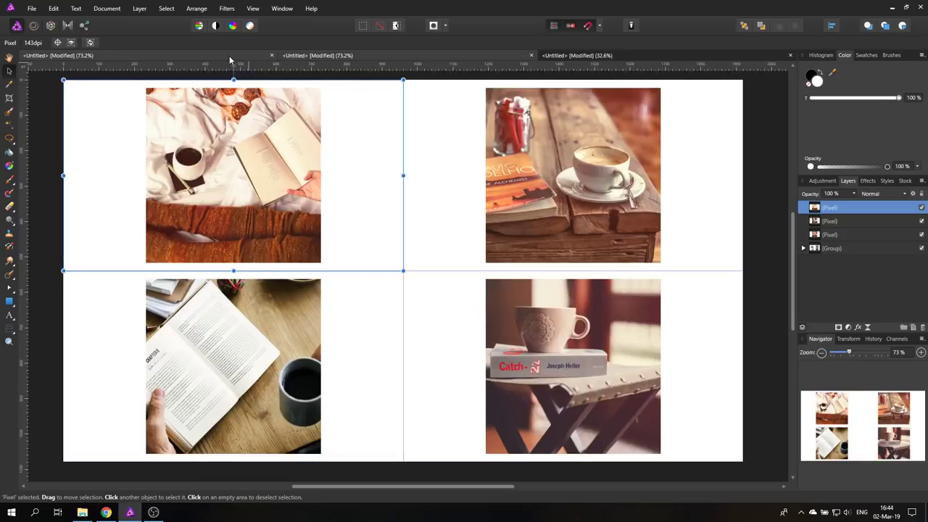
# - Hide the bed-scene photo to reveal the book-and-coffee photo, and set the tint overlay to 25%
pyautogui.click(229, 56)
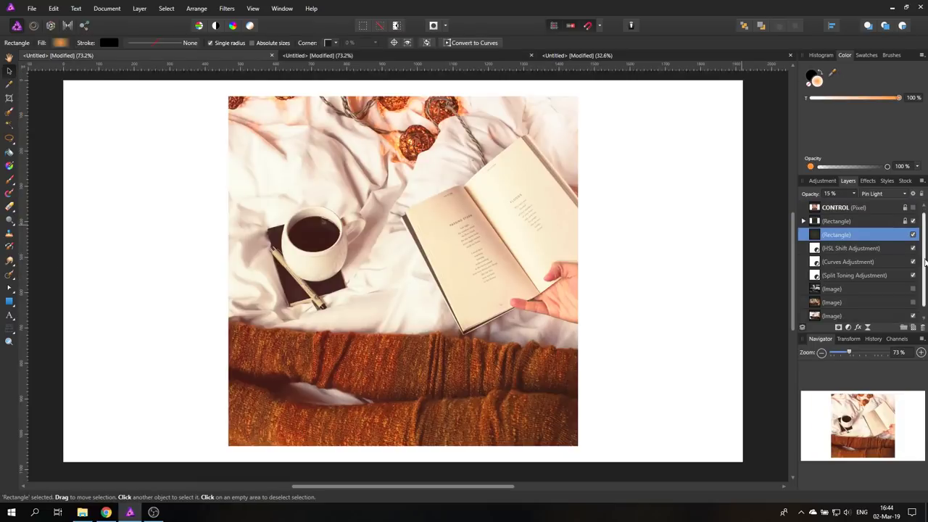
pyautogui.click(913, 302)
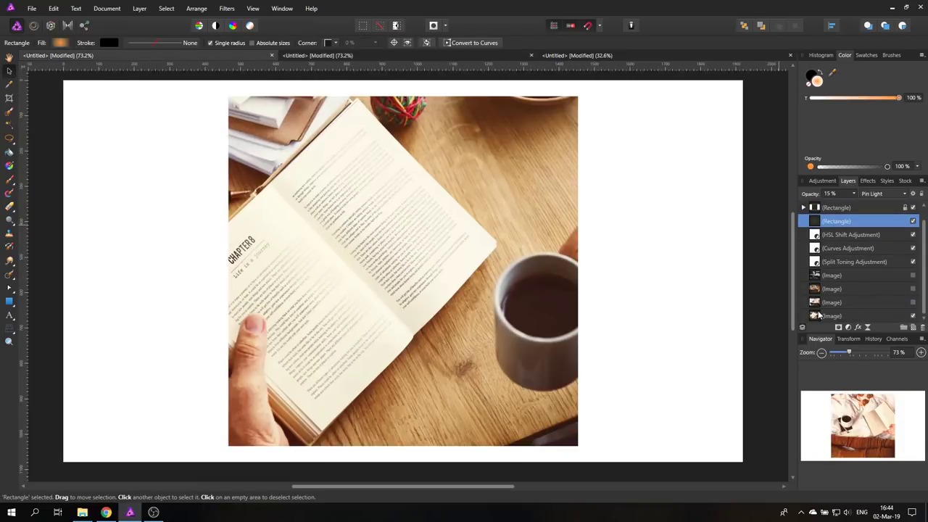
pyautogui.click(820, 318)
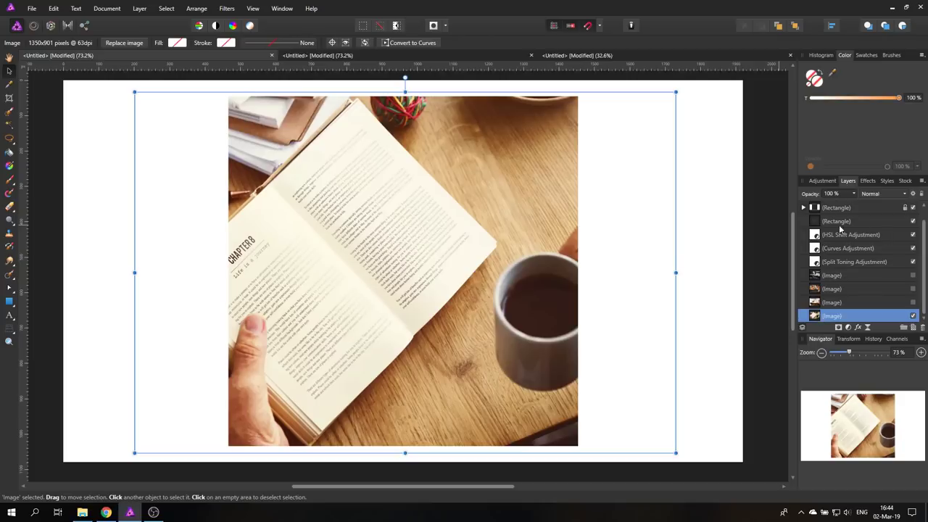
pyautogui.click(817, 222)
pyautogui.click(853, 193)
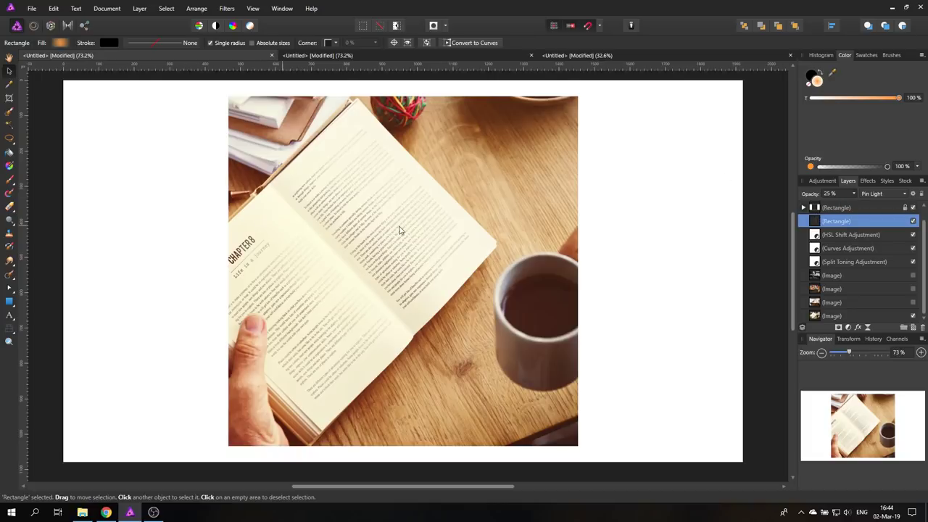
pyautogui.click(915, 221)
pyautogui.click(914, 222)
# - Reposition the tint rectangle over the book photo and fit the page back into view
pyautogui.click(9, 342)
pyautogui.keyDown('alt'); pyautogui.click(232, 295); pyautogui.keyUp('alt')
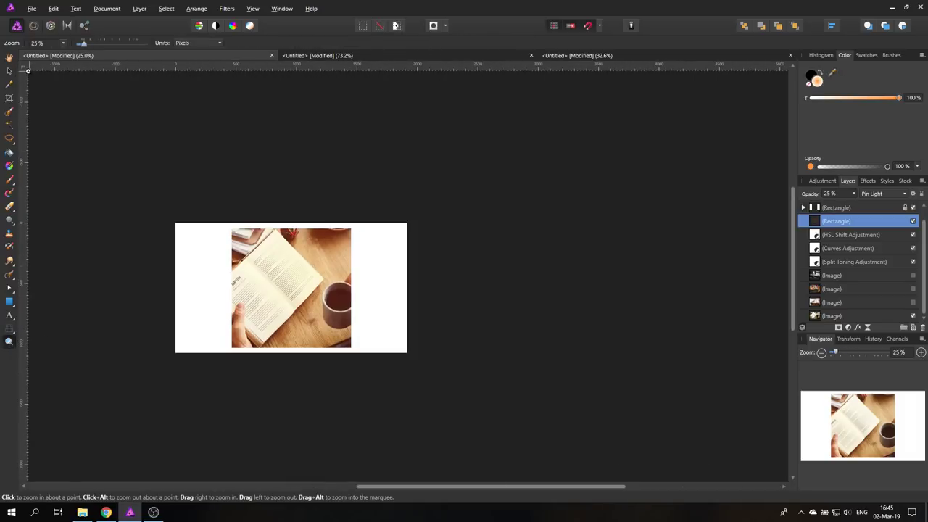
pyautogui.click(8, 71)
pyautogui.moveTo(306, 274); pyautogui.dragTo(321, 255)
pyautogui.hotkey('ctrl', '0')
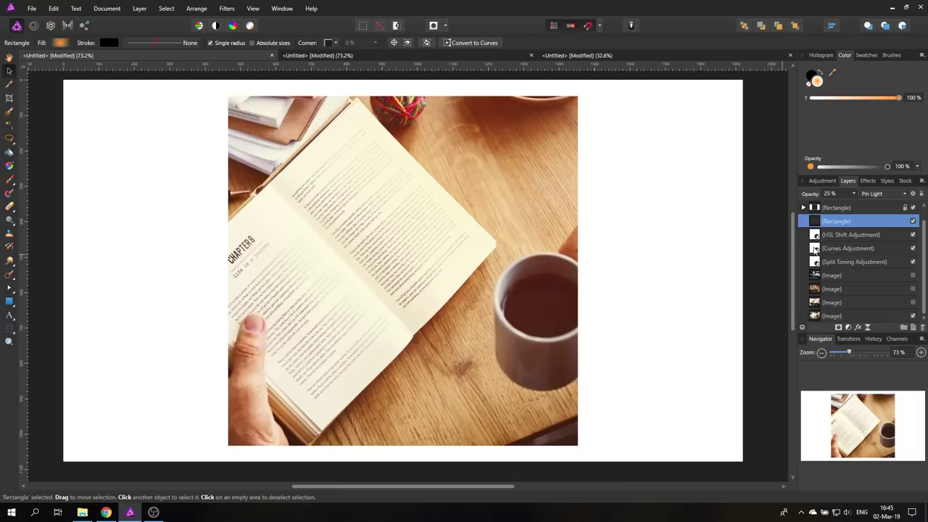
# - Nudge the master curve's midpoint and lower section slightly down to soften the tone
pyautogui.doubleClick(814, 249)
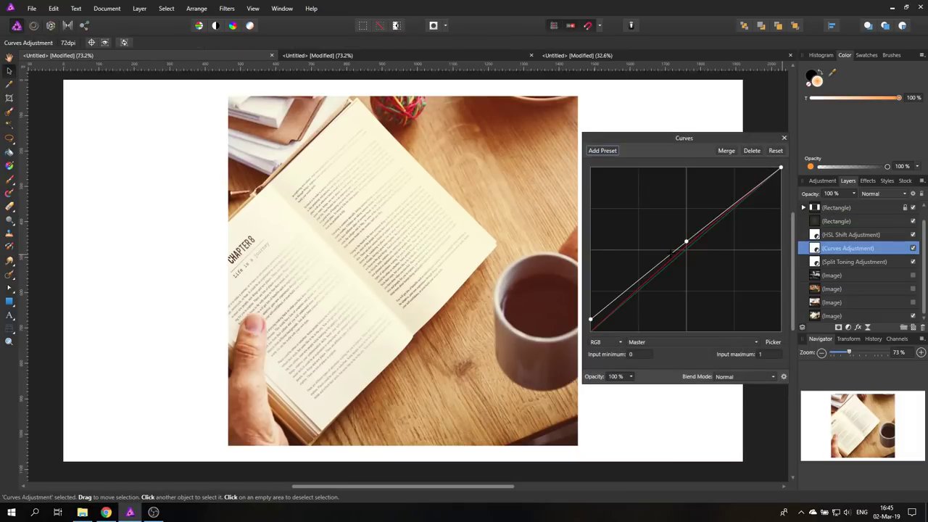
pyautogui.moveTo(686, 241); pyautogui.dragTo(689, 240)
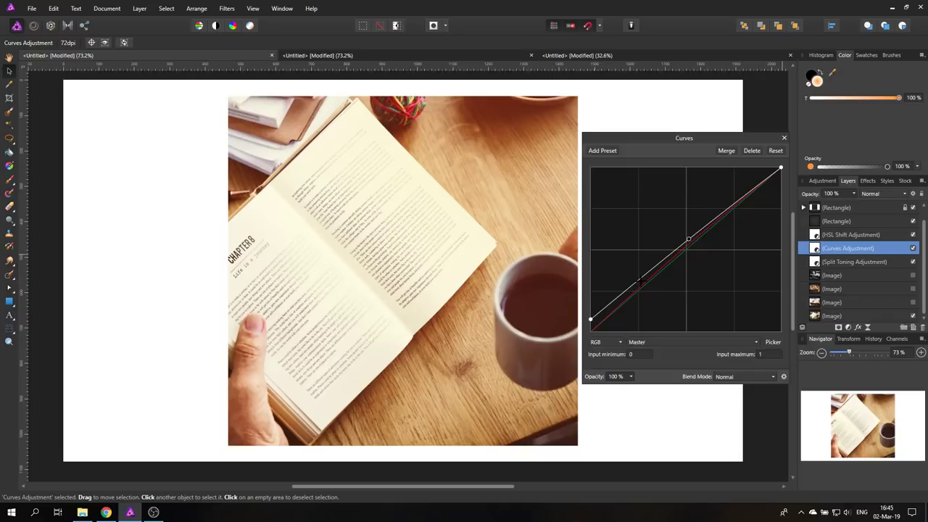
pyautogui.moveTo(639, 280)
pyautogui.mouseDown()
pyautogui.moveTo(640, 291)
pyautogui.moveTo(639, 282)
pyautogui.mouseUp()
pyautogui.moveTo(689, 240); pyautogui.dragTo(687, 245)
pyautogui.click(783, 138)
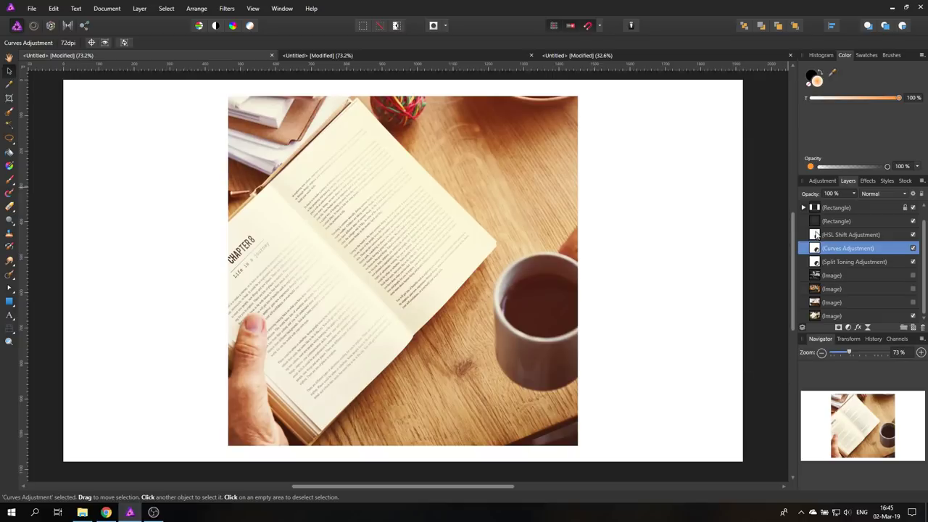
# - Lower the HSL saturation shift from 16% to about 8%
pyautogui.doubleClick(815, 235)
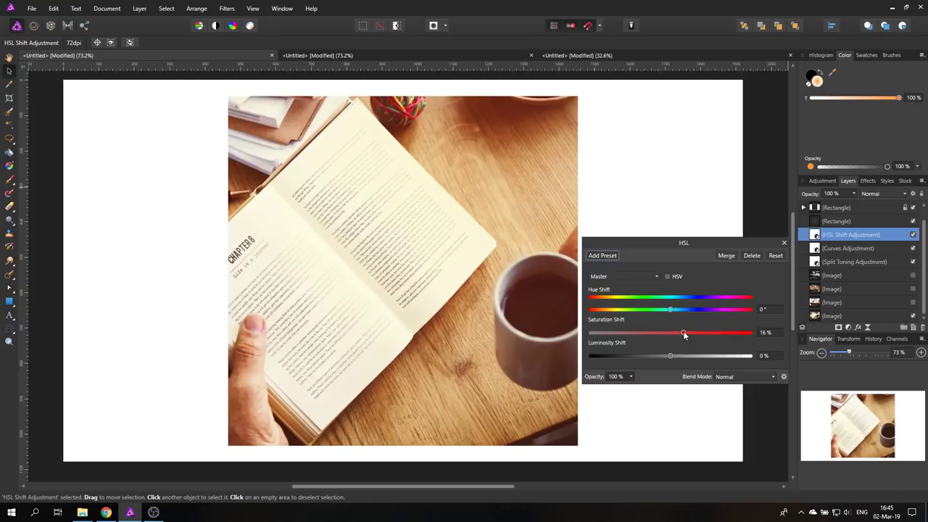
pyautogui.moveTo(682, 332); pyautogui.dragTo(677, 334)
pyautogui.click(785, 243)
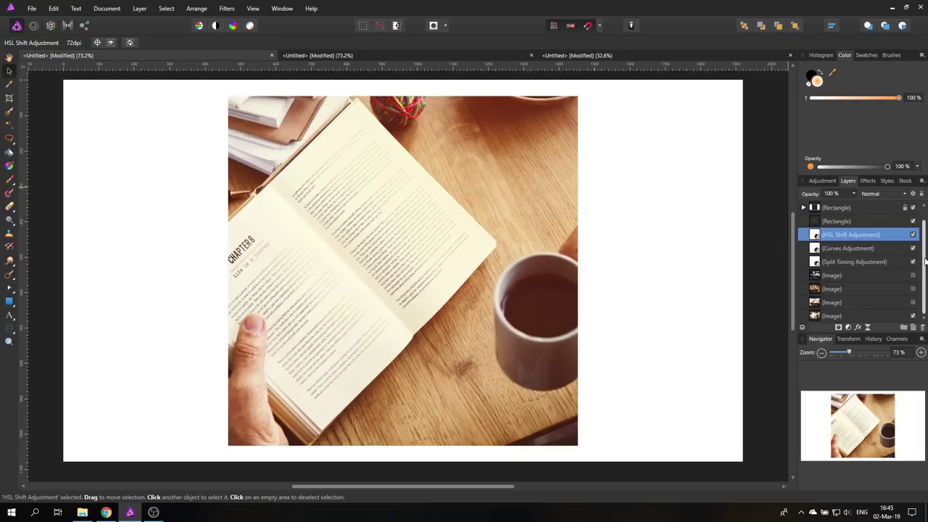
pyautogui.moveTo(926, 263); pyautogui.dragTo(915, 216)
# - Toggle the CONTROL reference image on and off to compare it with the graded book photo
pyautogui.click(913, 209)
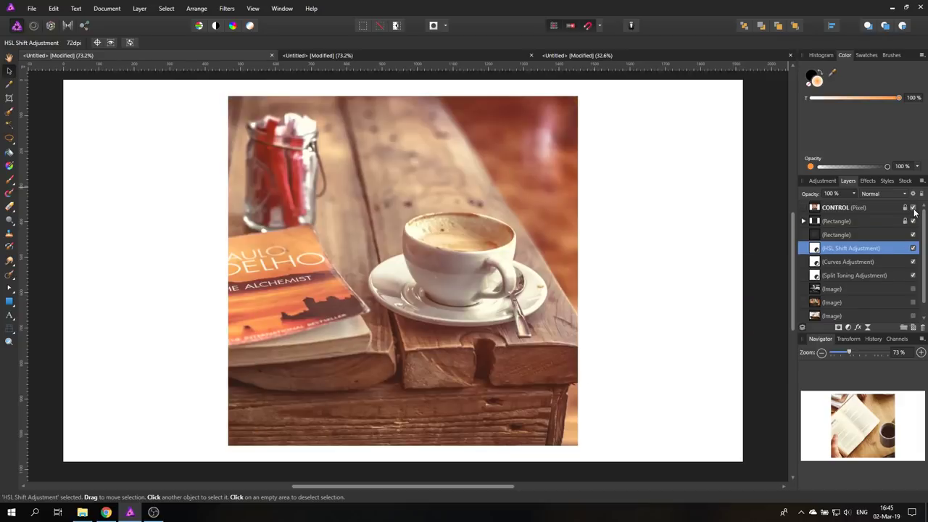
pyautogui.click(913, 208)
pyautogui.click(913, 209)
pyautogui.click(913, 209)
# - Slightly reshape the Curves adjustment's Blue channel, then recheck it against the CONTROL image
pyautogui.click(814, 264)
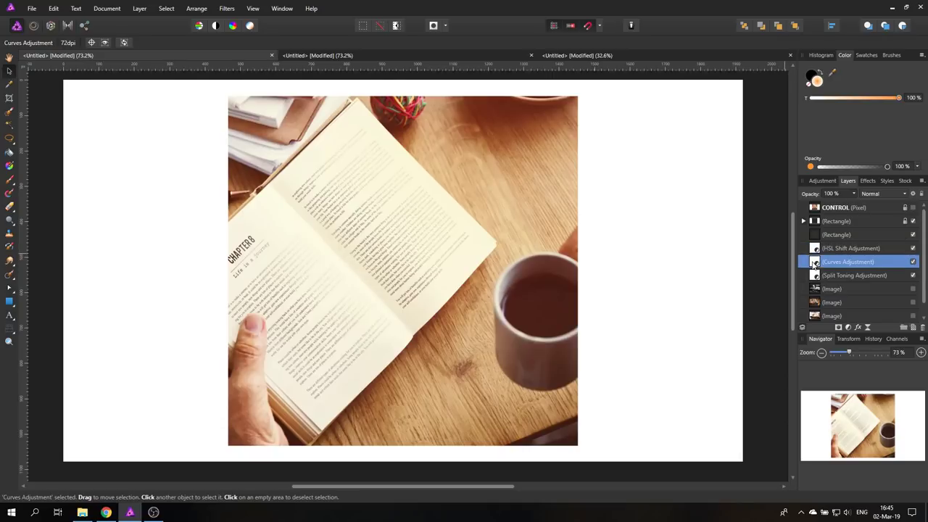
pyautogui.doubleClick(814, 264)
pyautogui.click(658, 342)
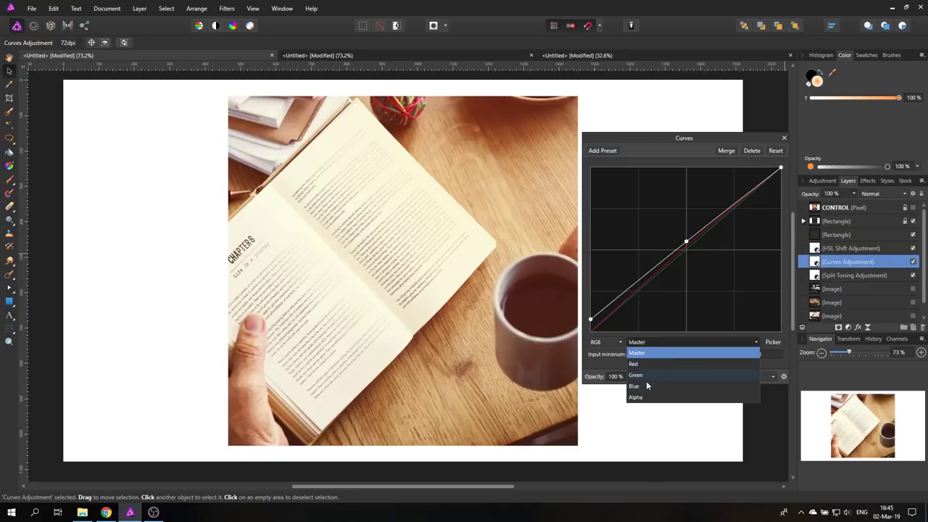
pyautogui.click(647, 387)
pyautogui.moveTo(684, 250); pyautogui.dragTo(684, 248)
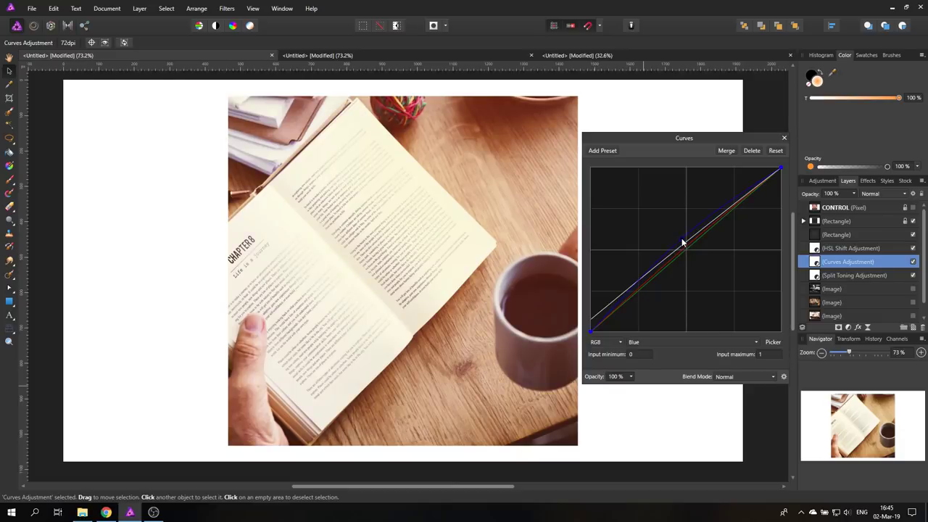
pyautogui.moveTo(684, 243); pyautogui.dragTo(688, 247)
pyautogui.click(783, 137)
pyautogui.click(913, 208)
pyautogui.click(913, 208)
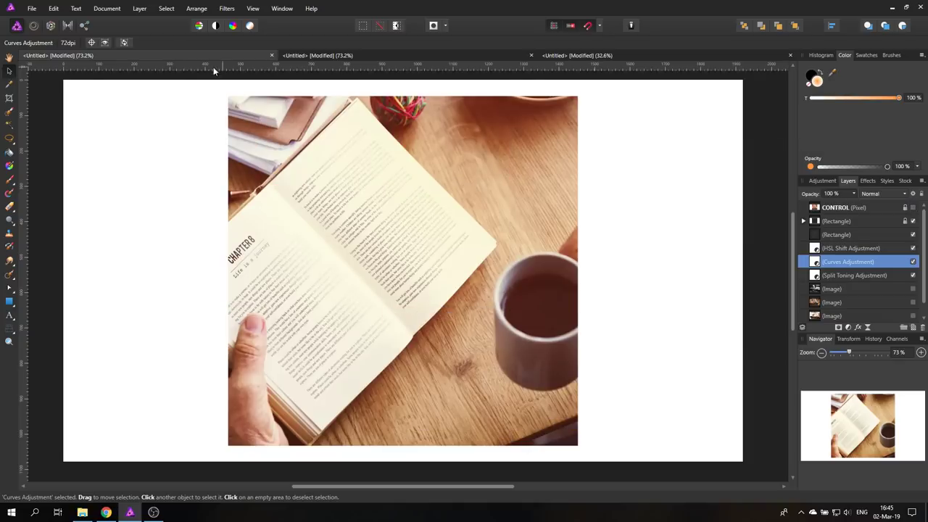
# - Copy the graded book photo flattened and bring up the four-photo grid document
pyautogui.click(53, 8)
pyautogui.click(72, 60)
pyautogui.click(364, 56)
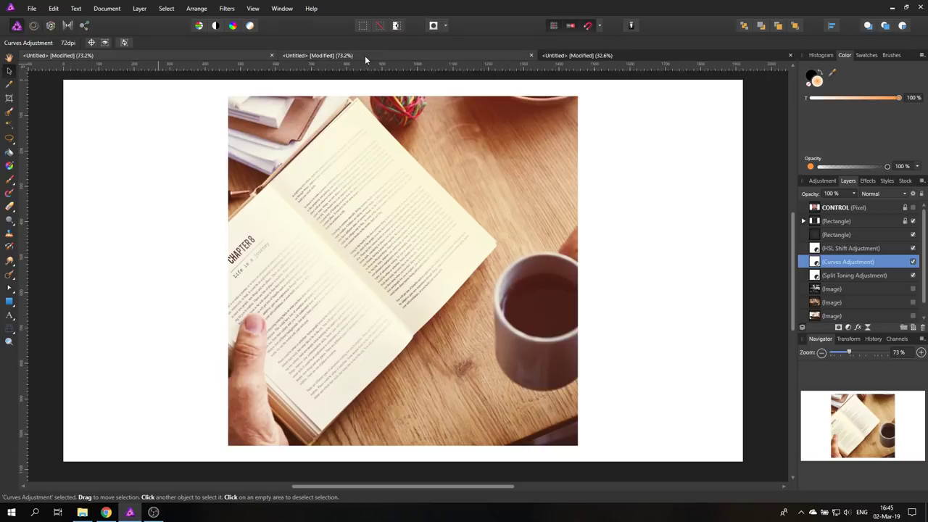
# - Paste the book photo, shrink it to cell size, and place it in the bottom-left cell
pyautogui.hotkey('ctrl', 'v')
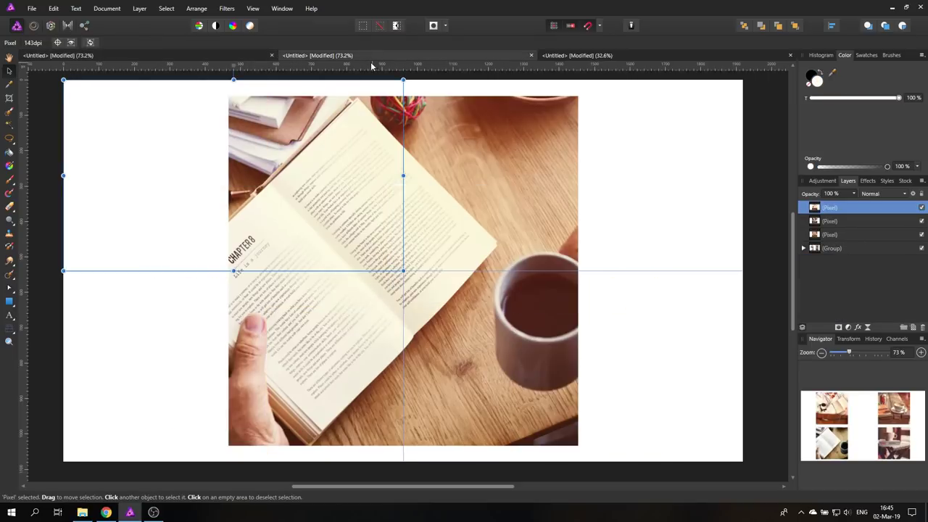
pyautogui.moveTo(63, 79); pyautogui.dragTo(413, 250)
pyautogui.click(921, 208)
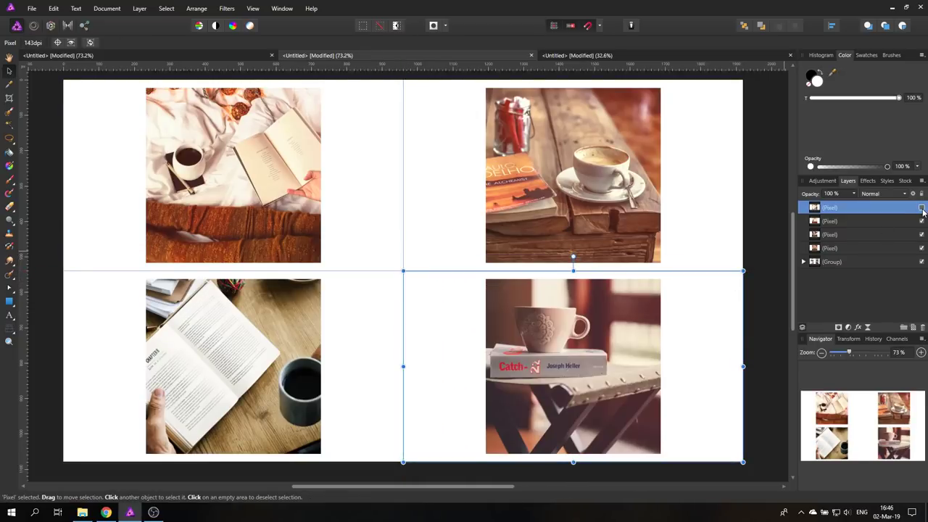
pyautogui.click(922, 208)
pyautogui.moveTo(565, 337); pyautogui.dragTo(224, 335)
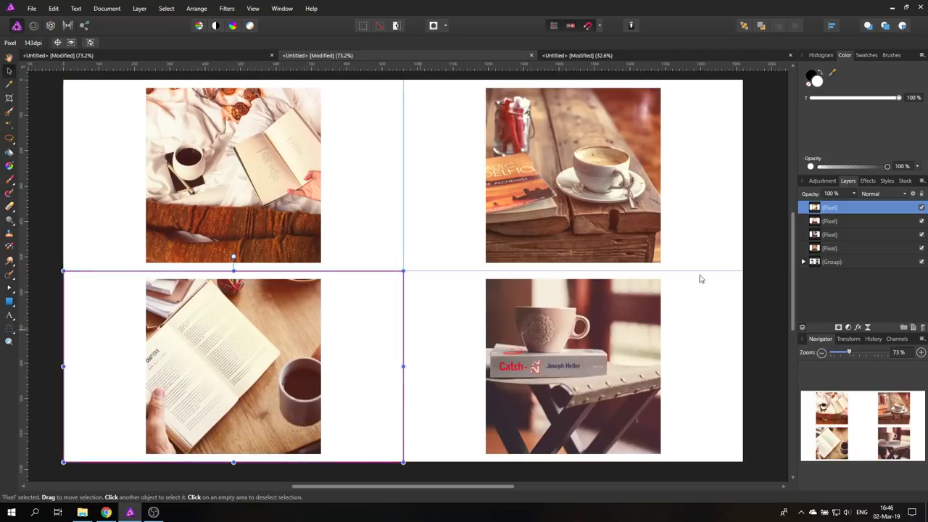
# - Select all four photo layers and group them with Ctrl+G
pyautogui.click(757, 261)
pyautogui.click(815, 210)
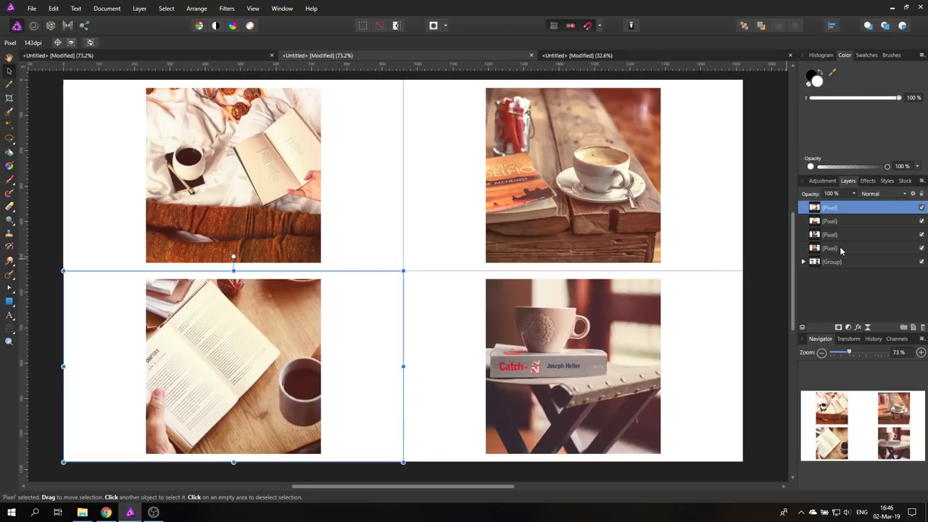
pyautogui.keyDown('shift'); pyautogui.click(840, 249); pyautogui.keyUp('shift')
pyautogui.hotkey('ctrl', 'g')
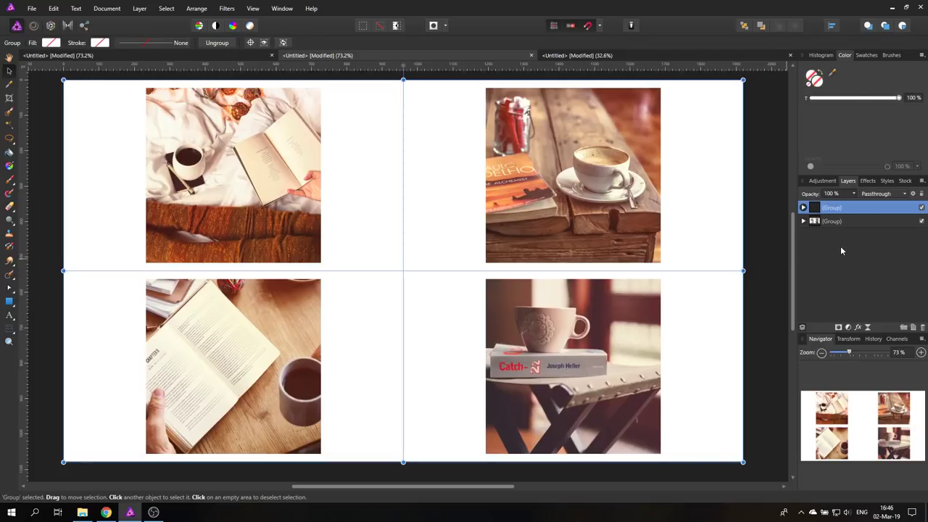
# - Remove the vertical and horizontal guides from the grid canvas
pyautogui.click(772, 282)
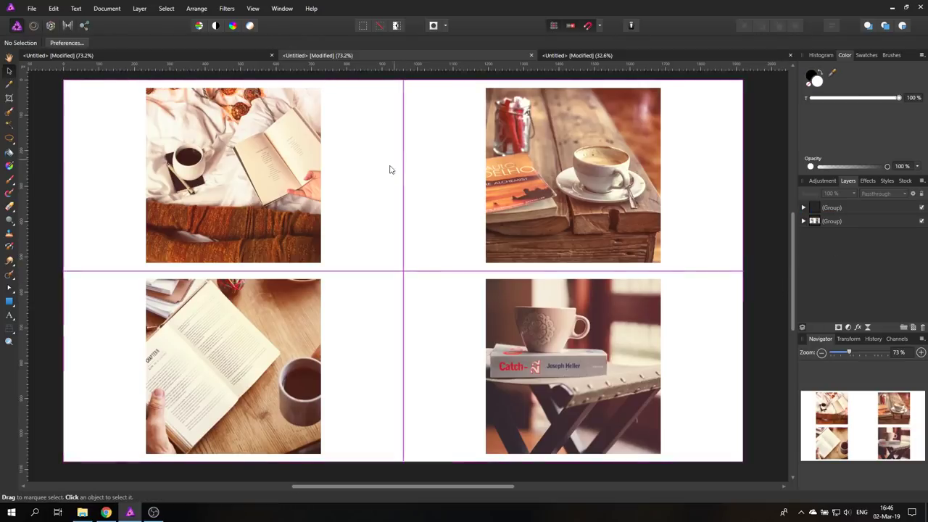
pyautogui.moveTo(404, 176); pyautogui.dragTo(22, 185)
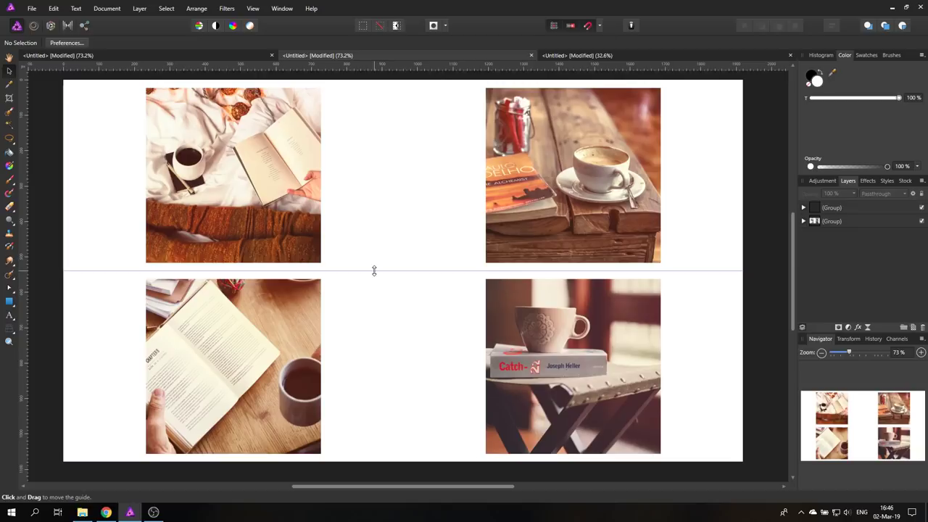
pyautogui.moveTo(375, 270); pyautogui.dragTo(368, 6)
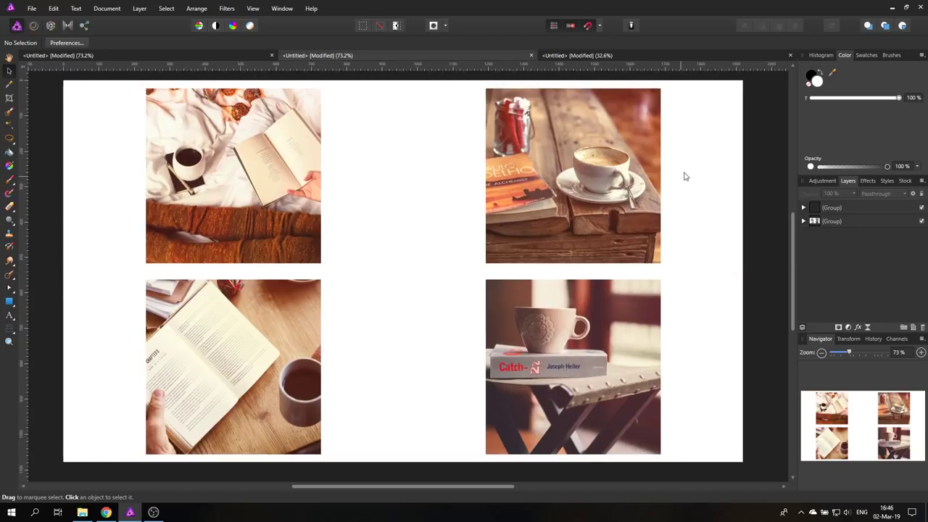
# - Toggle the graded group's visibility to compare it with the original photos
pyautogui.click(922, 207)
pyautogui.click(921, 207)
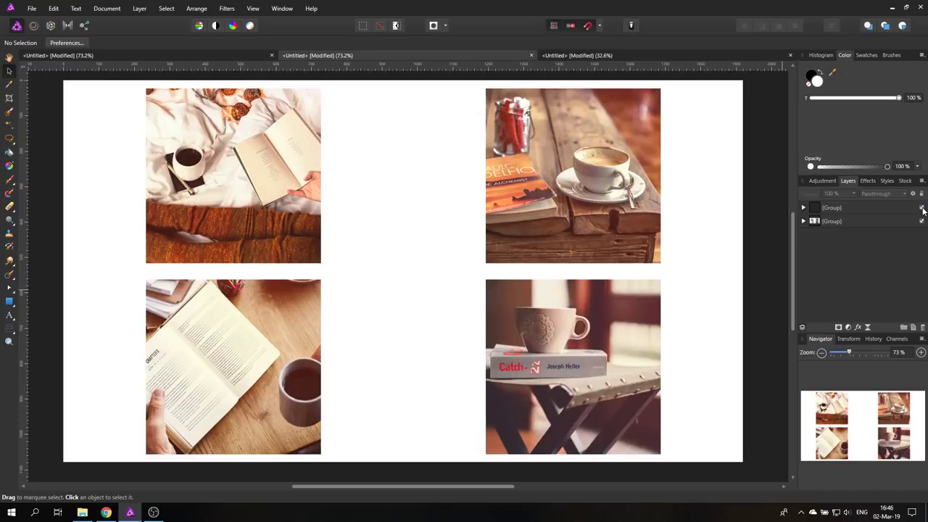
pyautogui.click(921, 207)
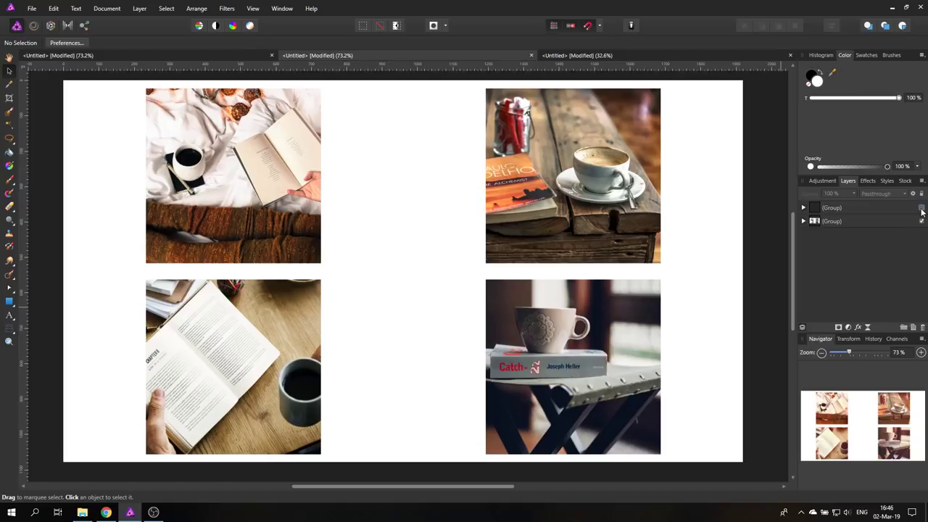
pyautogui.click(922, 208)
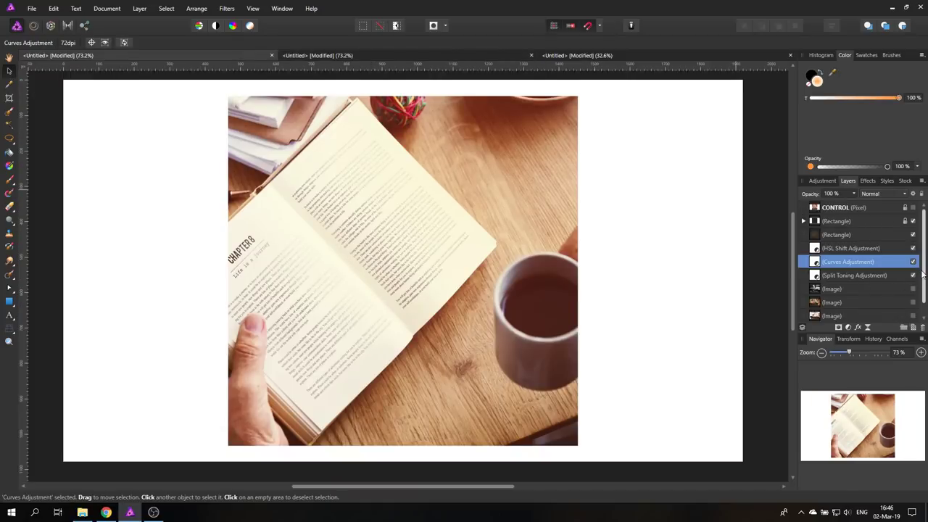
# - Show the bed-and-coffee photo, review its Curves, and copy it flattened
pyautogui.scroll(-1, 916, 310)
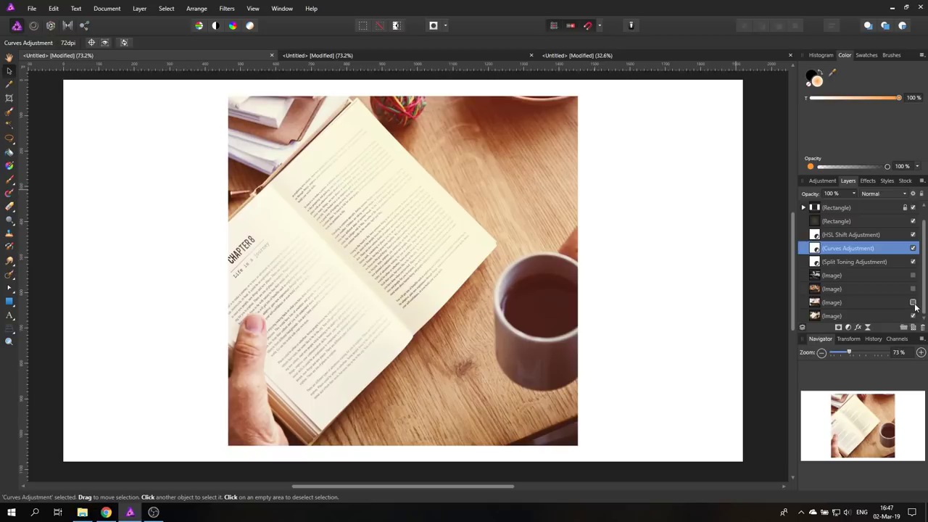
pyautogui.click(913, 302)
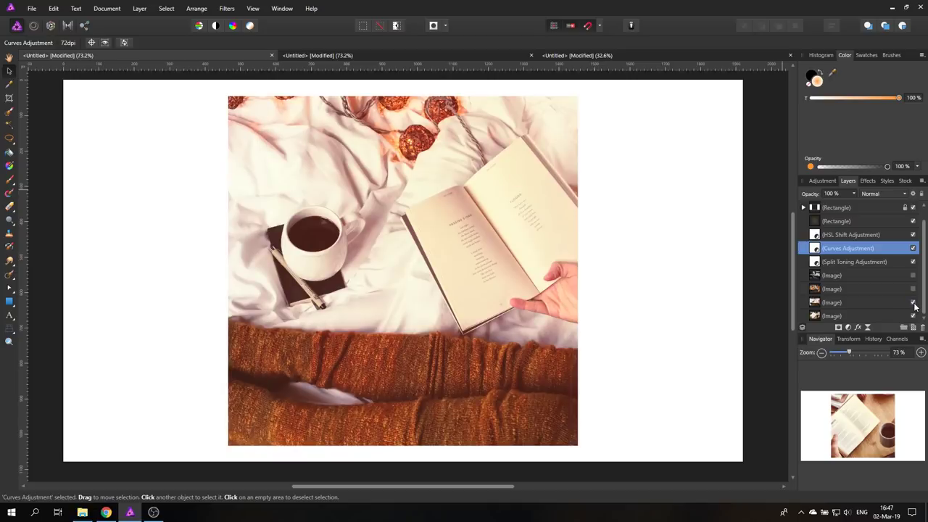
pyautogui.doubleClick(814, 249)
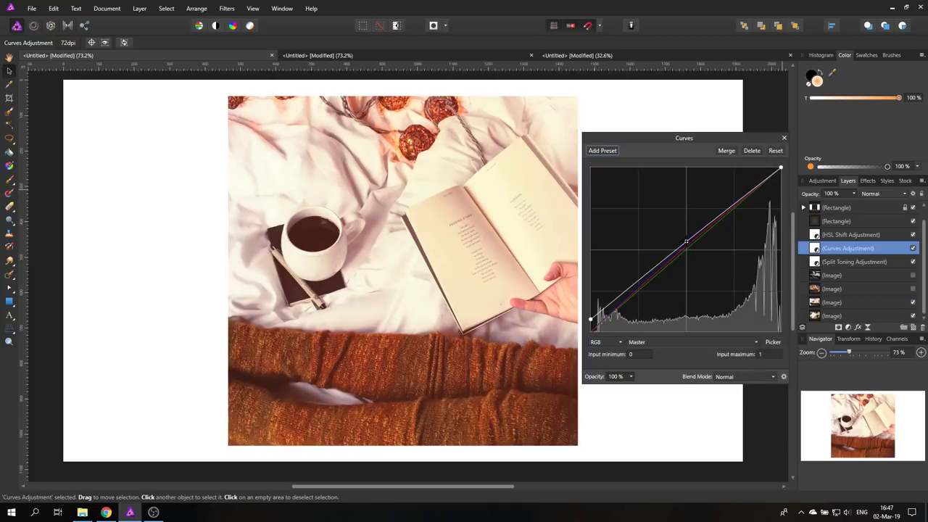
pyautogui.click(784, 138)
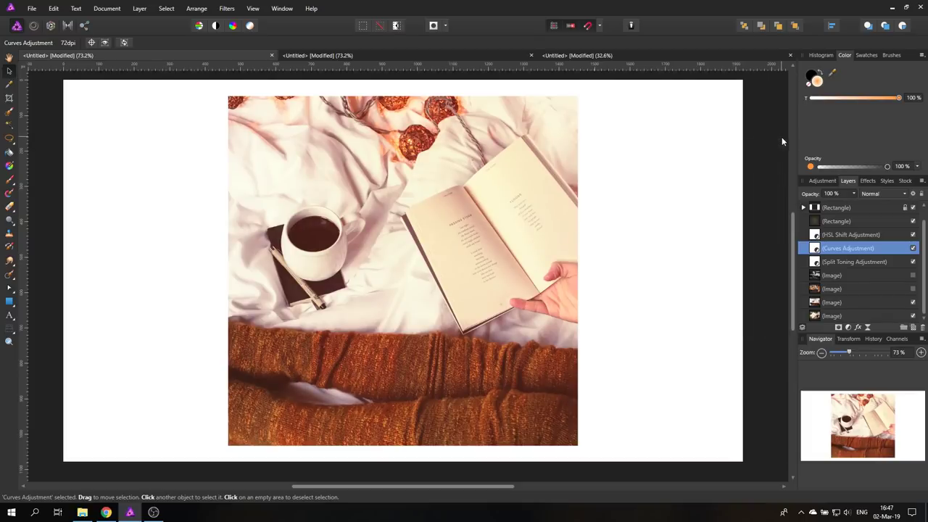
pyautogui.click(53, 9)
pyautogui.click(65, 62)
# - Paste the bed photo into the grid document and size it into the top-left cell
pyautogui.click(334, 55)
pyautogui.click(53, 9)
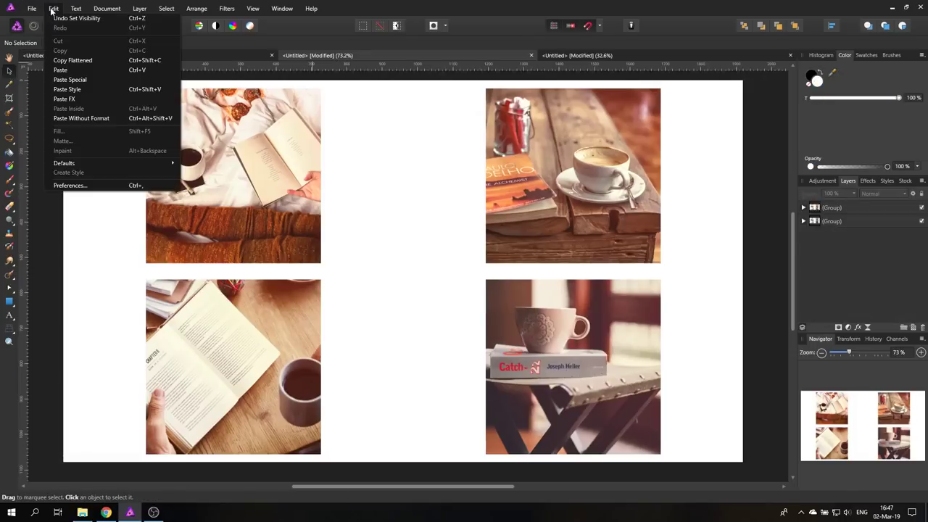
pyautogui.click(70, 70)
pyautogui.moveTo(741, 461); pyautogui.dragTo(581, 373)
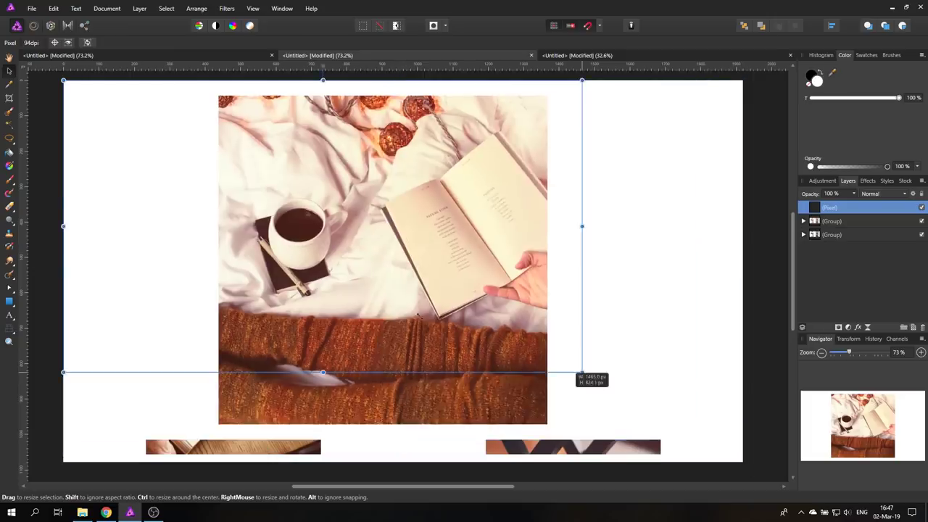
pyautogui.moveTo(408, 310); pyautogui.dragTo(389, 301)
# - Move the bed photo layer beneath the top group, then toggle the group to compare looks
pyautogui.click(46, 338)
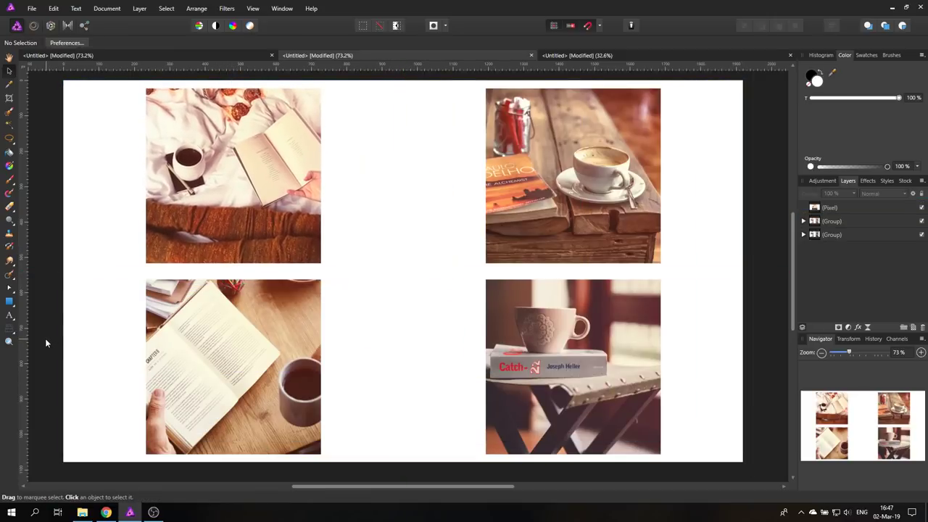
pyautogui.click(803, 221)
pyautogui.moveTo(819, 229); pyautogui.dragTo(808, 222)
pyautogui.click(804, 208)
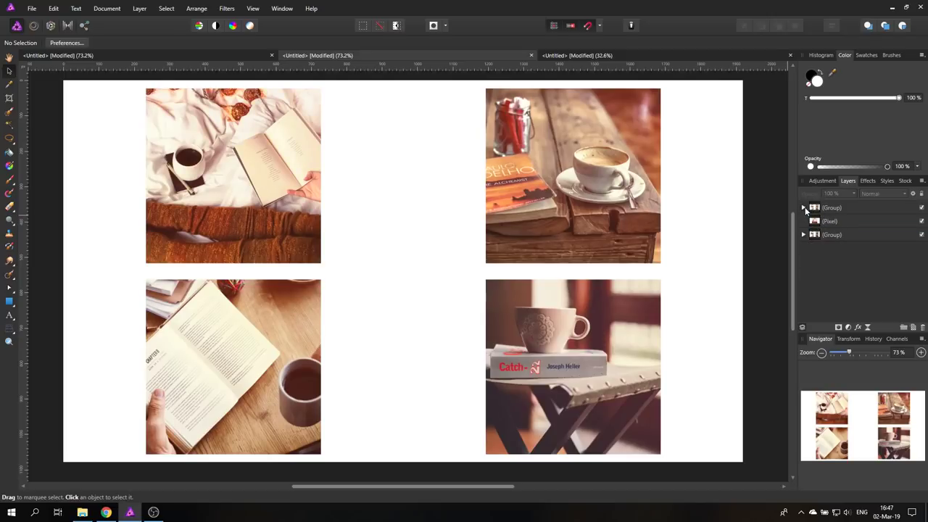
pyautogui.click(922, 209)
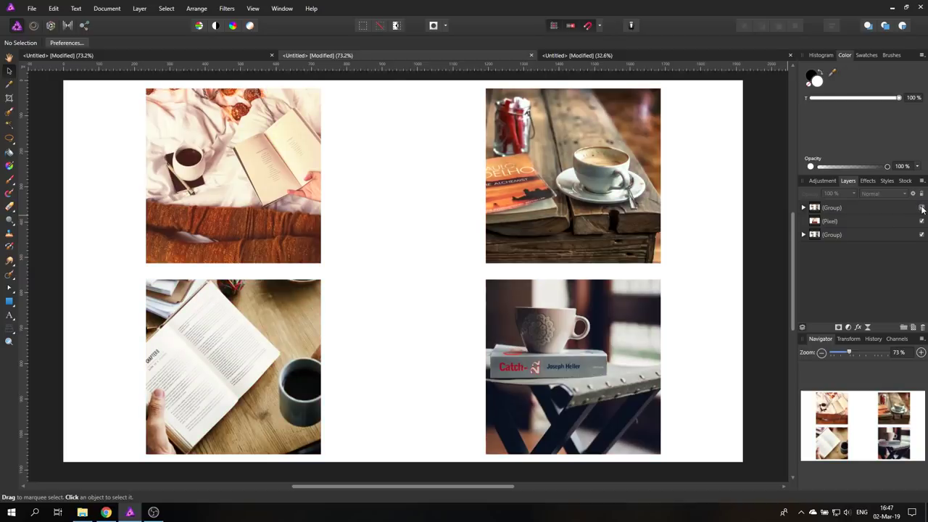
pyautogui.click(922, 209)
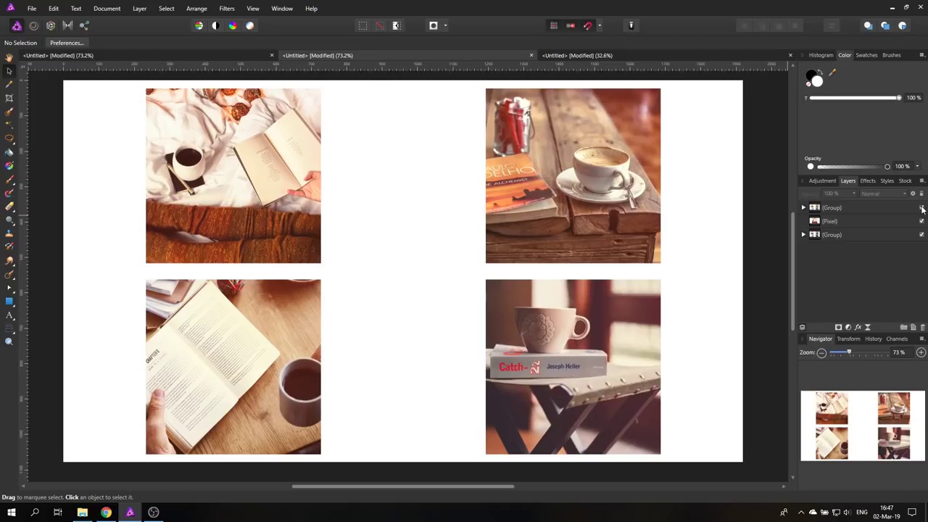